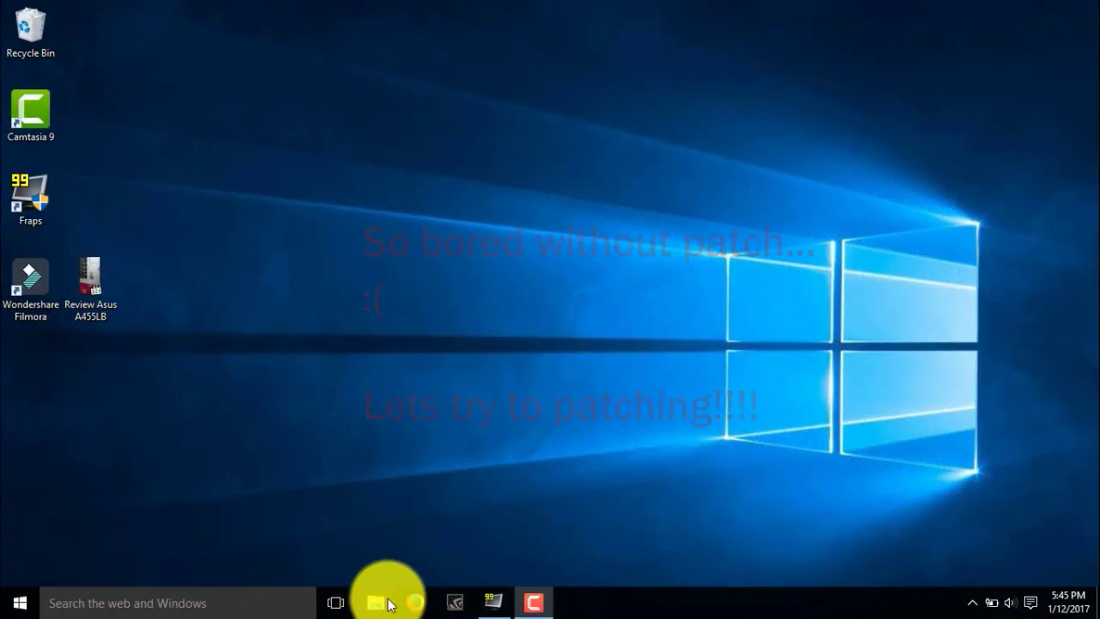
Open the PTE Patch 3.1 folder inside Games on Local Disk (D:) in File Explorer
{"action": "left_click", "coordinate": [389, 604]}
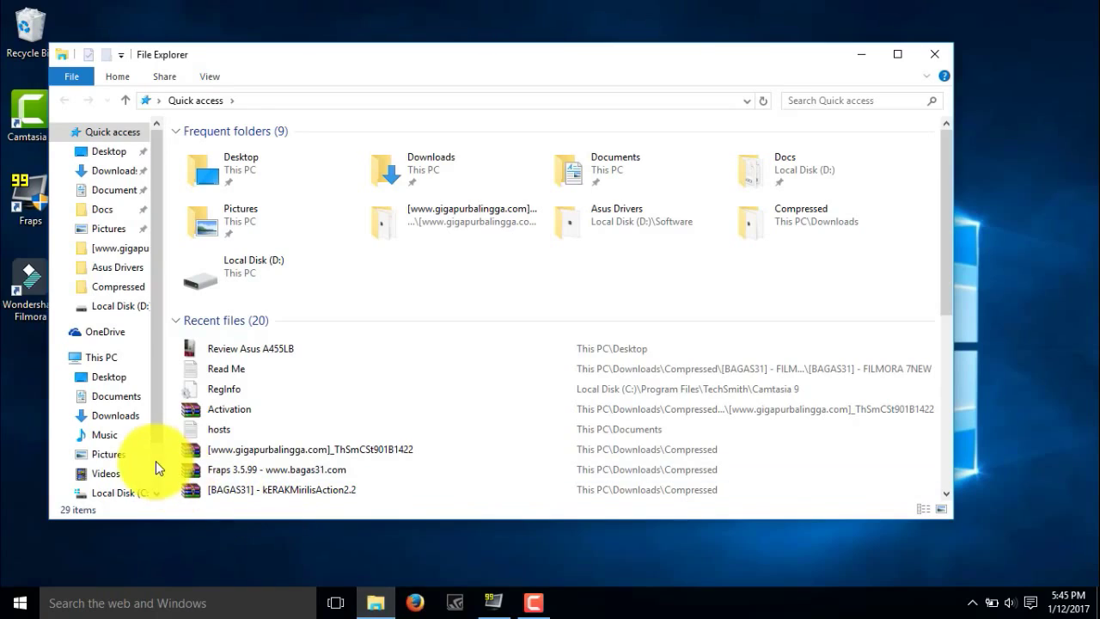
{"action": "scroll", "coordinate": [156, 427], "scroll_direction": "down", "scroll_amount": 1}
{"action": "scroll", "coordinate": [153, 464], "scroll_direction": "down", "scroll_amount": 1}
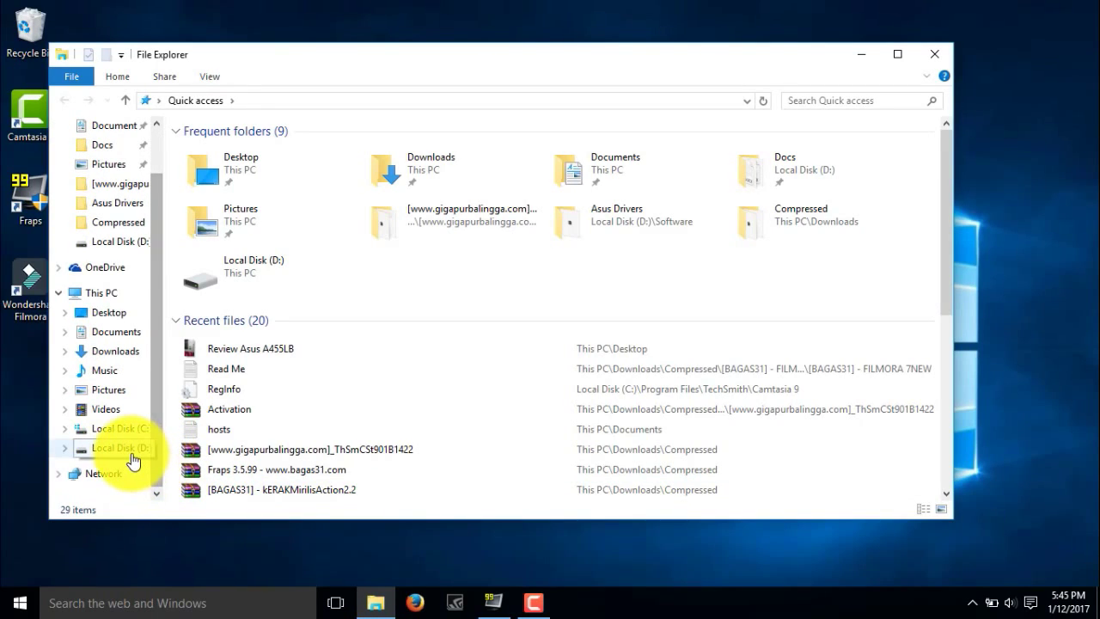
{"action": "left_click", "coordinate": [133, 451]}
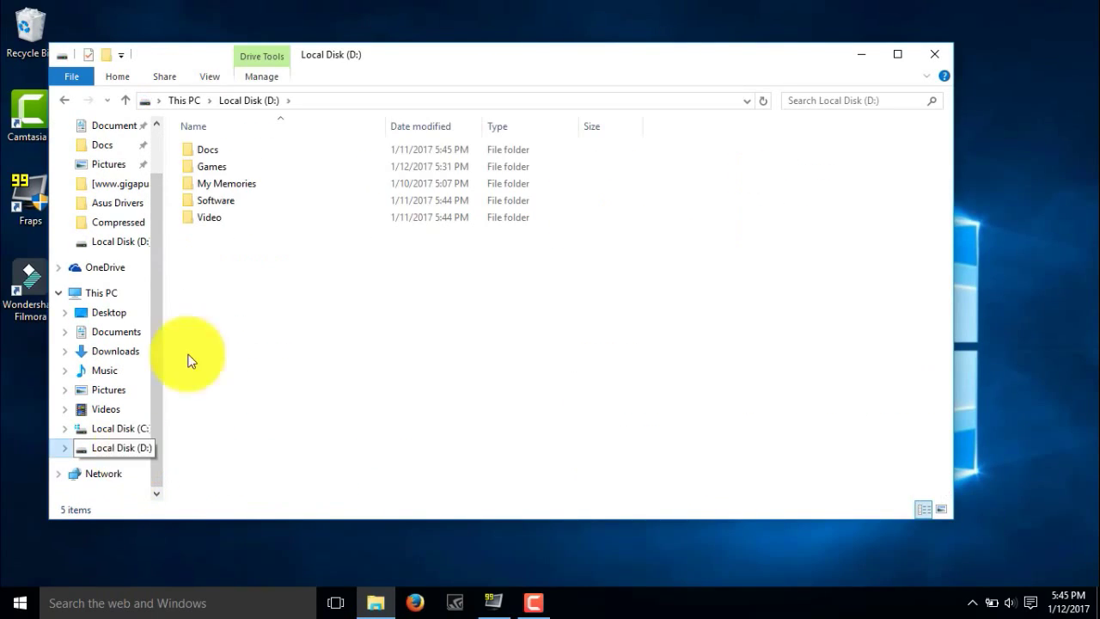
{"action": "double_click", "coordinate": [301, 169]}
{"action": "double_click", "coordinate": [302, 169]}
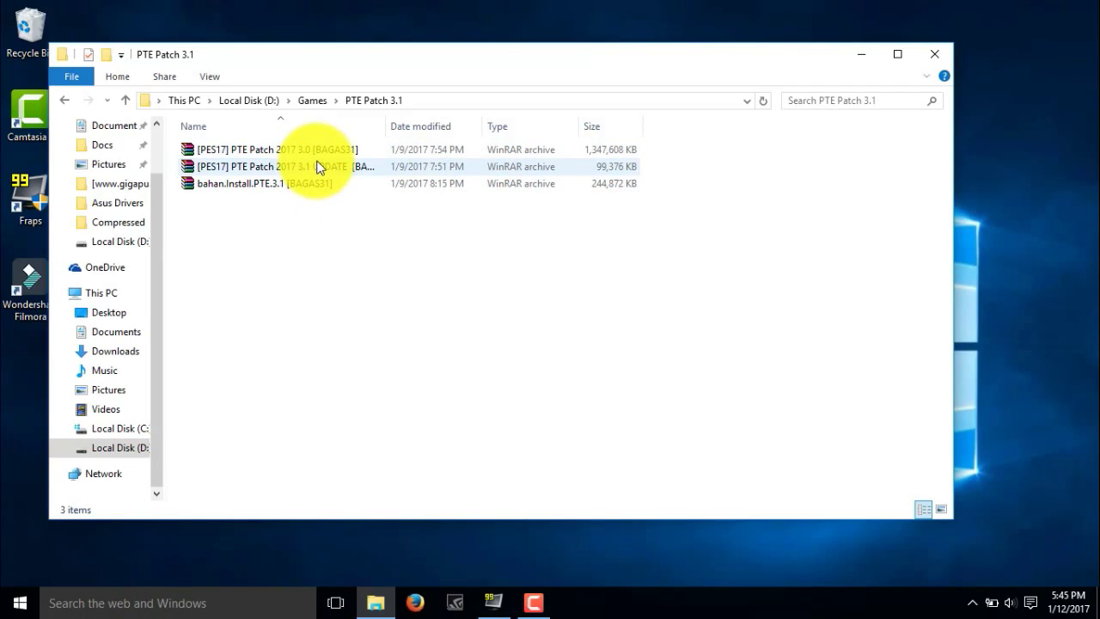
Extract the [PES17] PTE Patch 2017 3.0 [BAGAS31] archive into a folder of the same name
{"action": "left_click", "coordinate": [329, 150]}
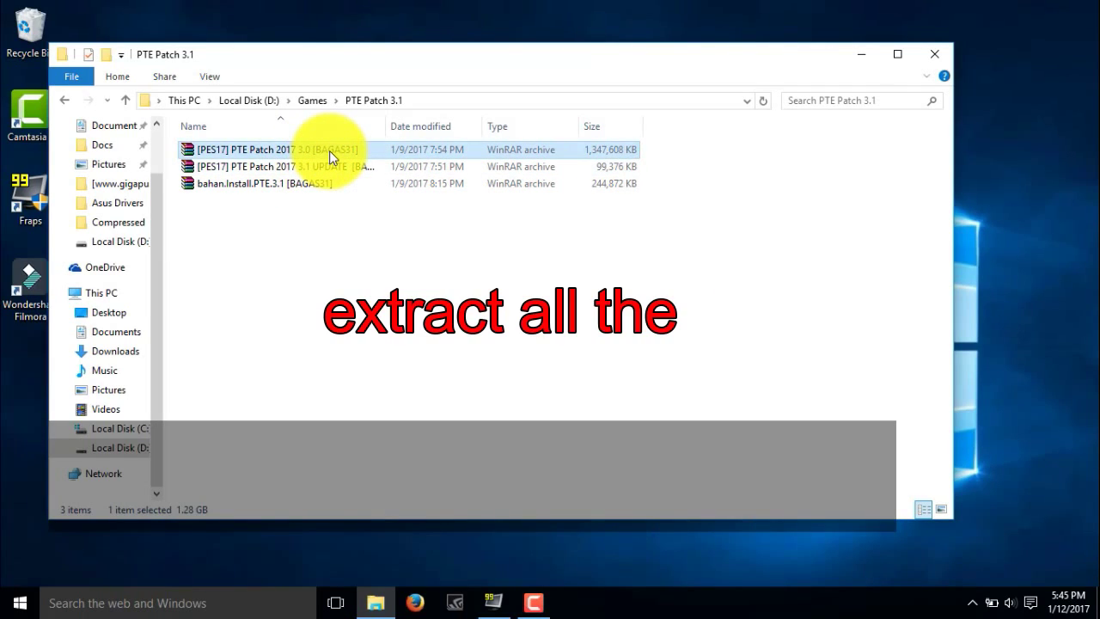
{"action": "right_click", "coordinate": [329, 150]}
{"action": "key", "text": "Down"}
{"action": "key", "text": "Down"}
{"action": "key", "text": "Down"}
{"action": "key", "text": "Down"}
{"action": "key", "text": "Down"}
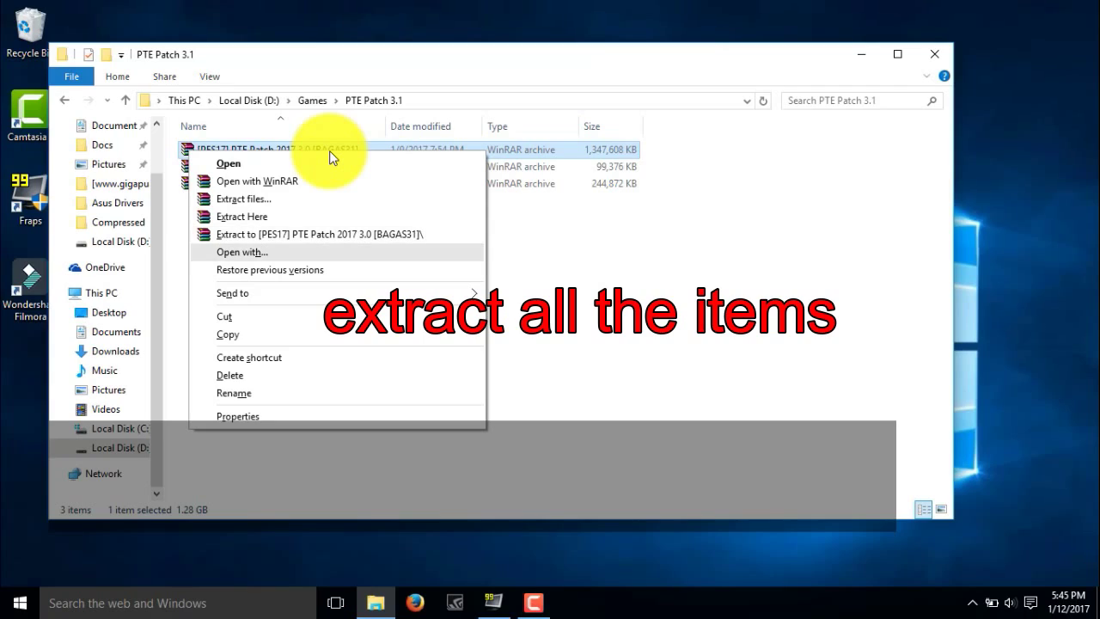
{"action": "key", "text": "Up"}
{"action": "key", "text": "Return"}
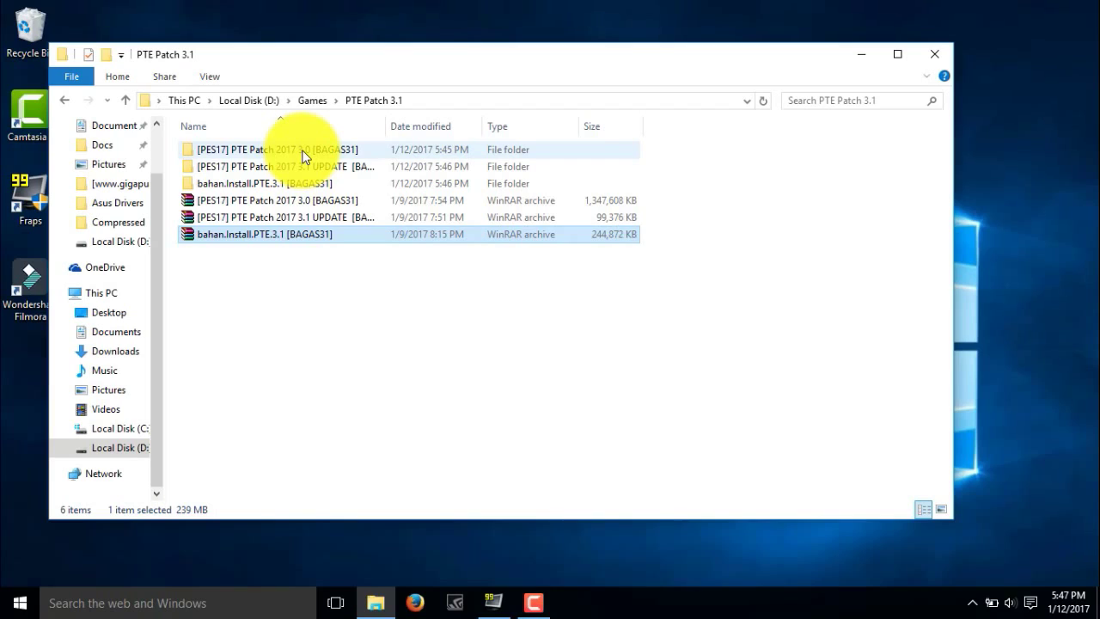
Run Setup from the inner extracted [PES17] PTE Patch 2017 3.0 [BAGAS31] folder
{"action": "double_click", "coordinate": [302, 156]}
{"action": "left_click", "coordinate": [336, 153]}
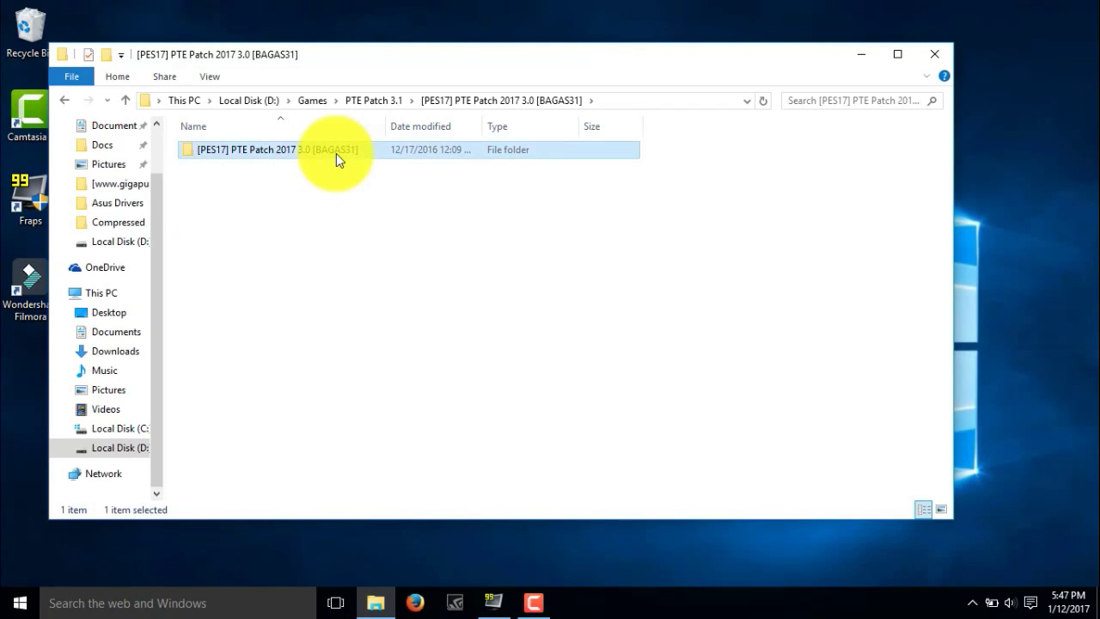
{"action": "double_click", "coordinate": [336, 153]}
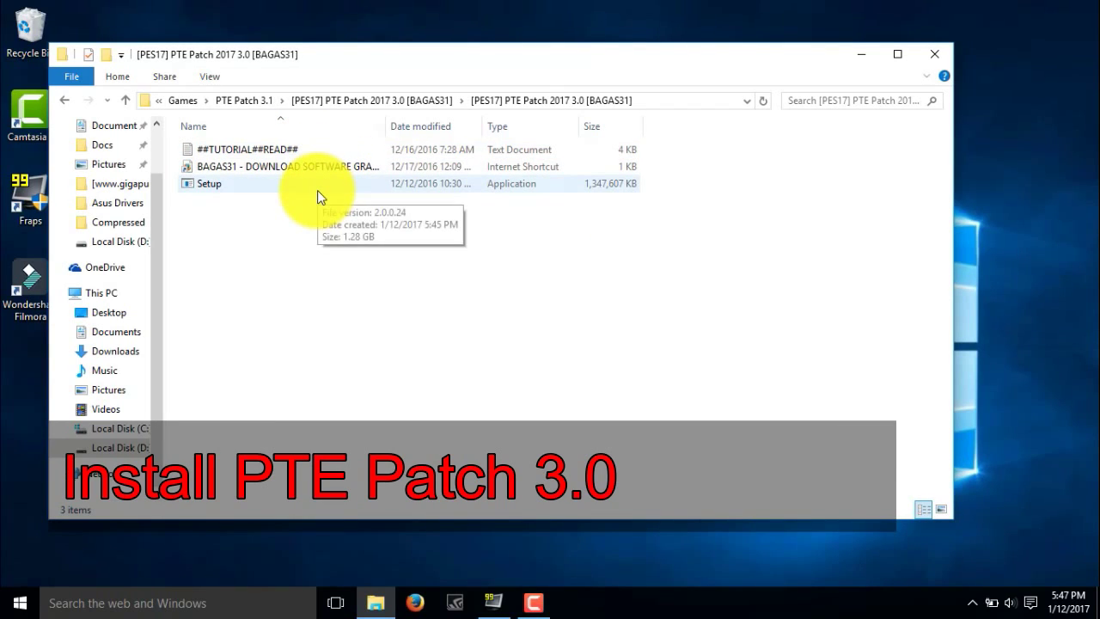
{"action": "left_click", "coordinate": [317, 186]}
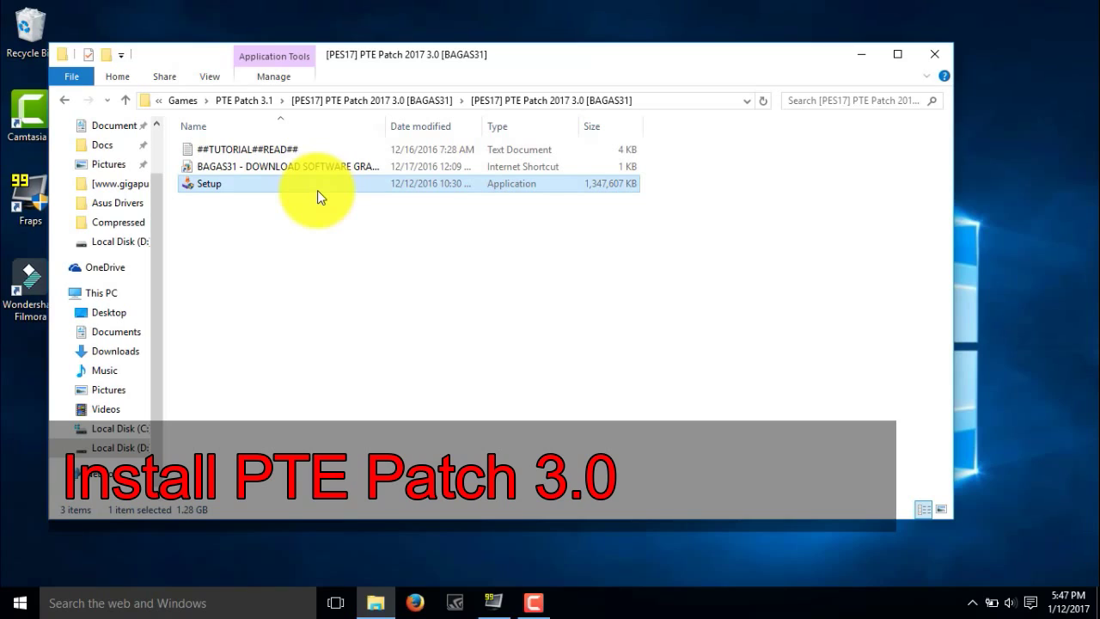
{"action": "double_click", "coordinate": [317, 190]}
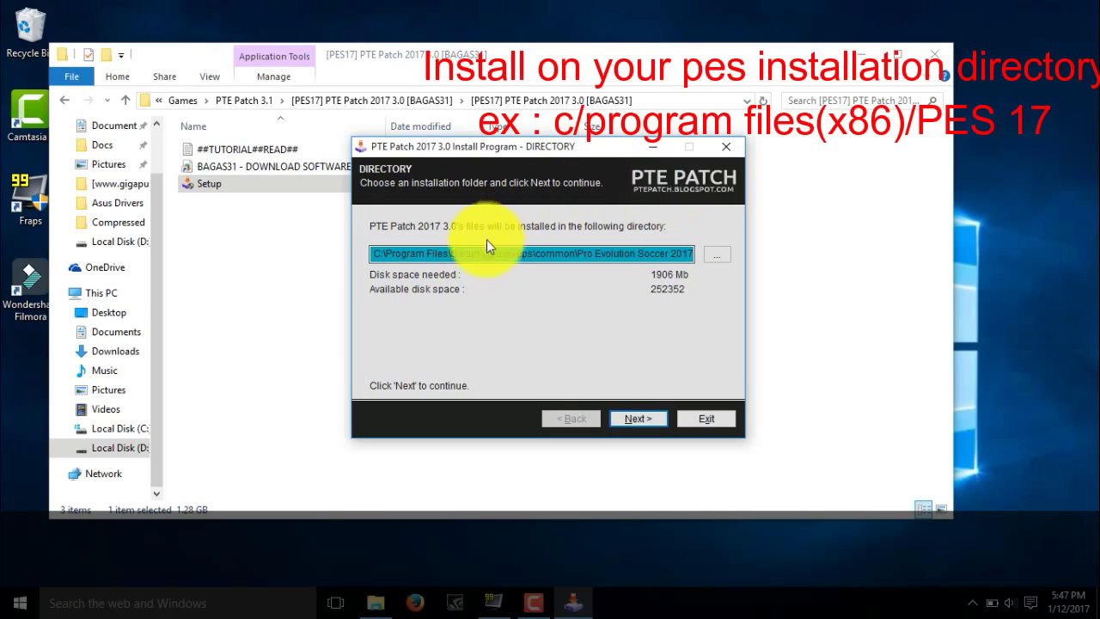
Set the PTE Patch 2017 3.0 installation directory to C:\Program Files (x86)\Pro Evolution Soccer 2017
{"action": "left_click", "coordinate": [713, 250]}
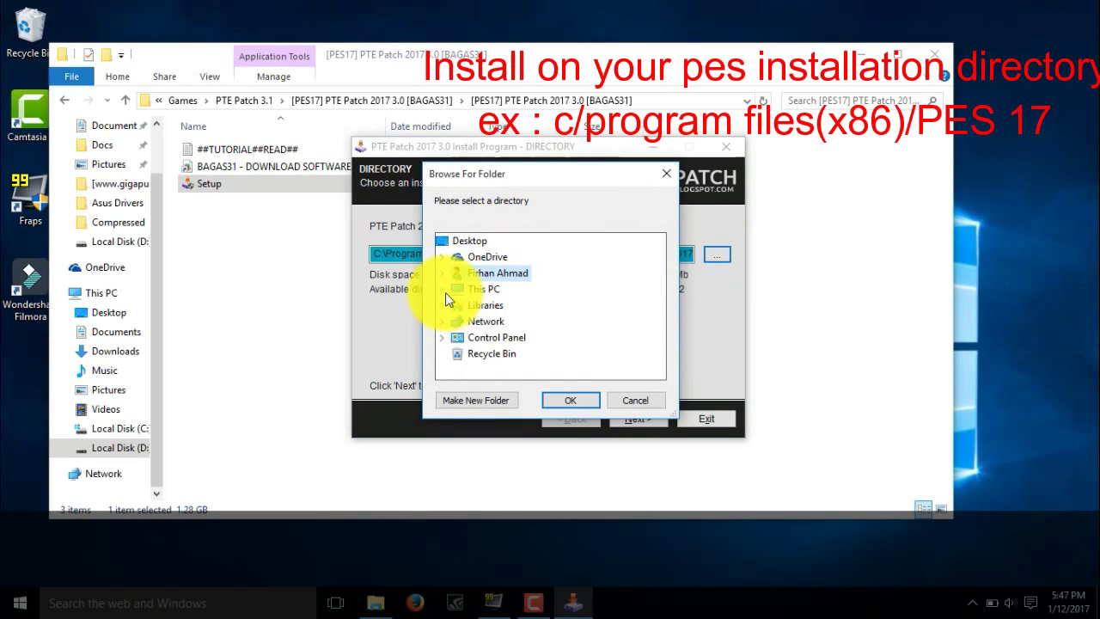
{"action": "left_click", "coordinate": [444, 291]}
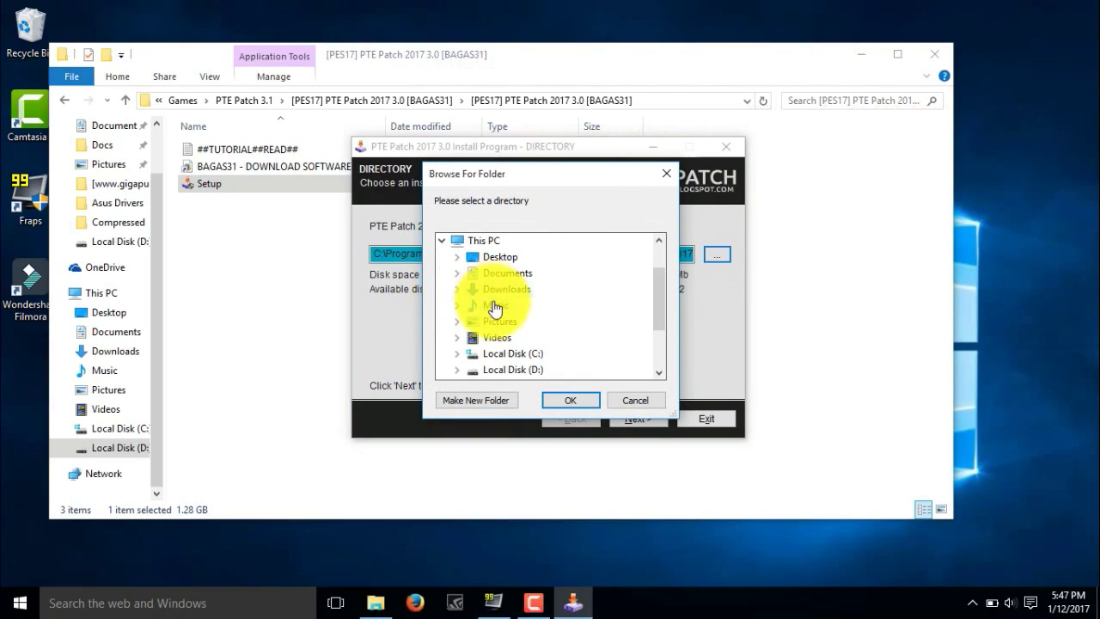
{"action": "double_click", "coordinate": [498, 353]}
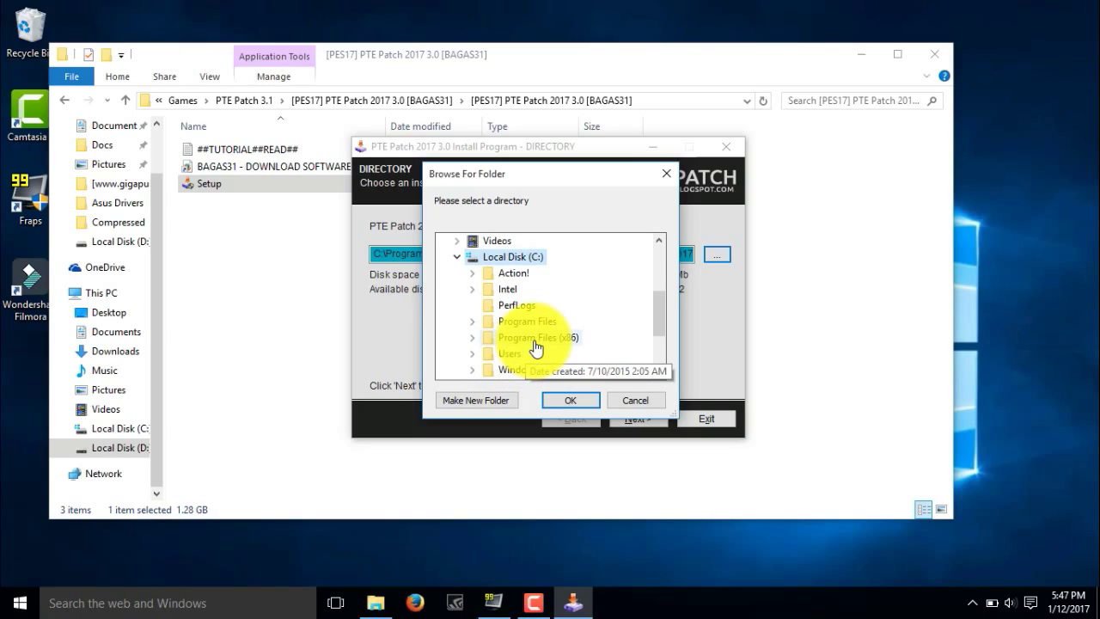
{"action": "double_click", "coordinate": [533, 337]}
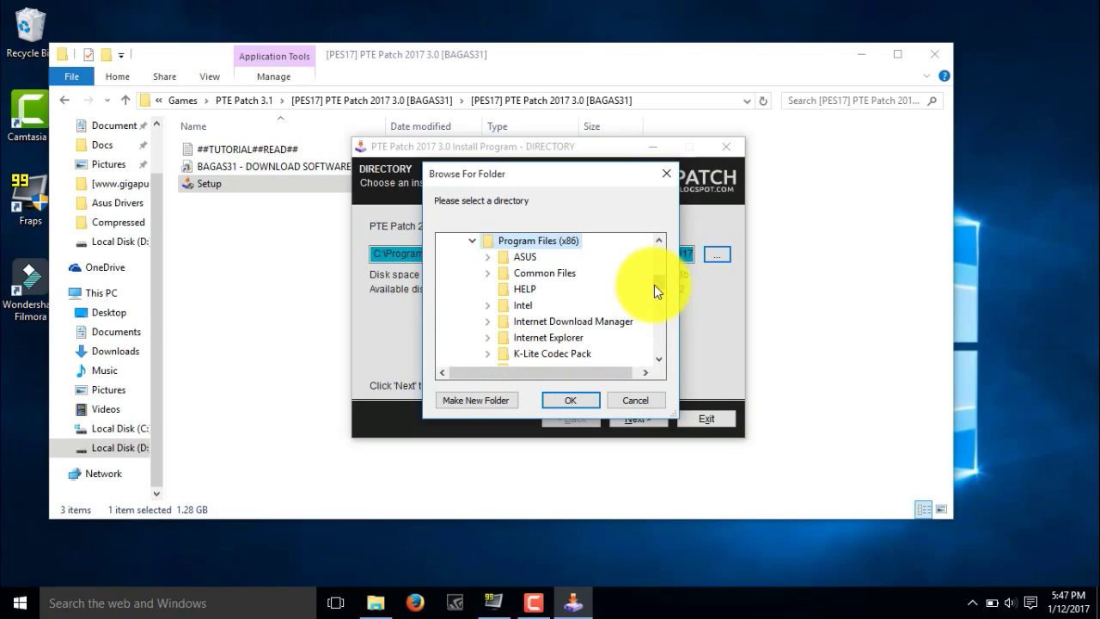
{"action": "left_click_drag", "start_coordinate": [662, 283], "coordinate": [654, 306]}
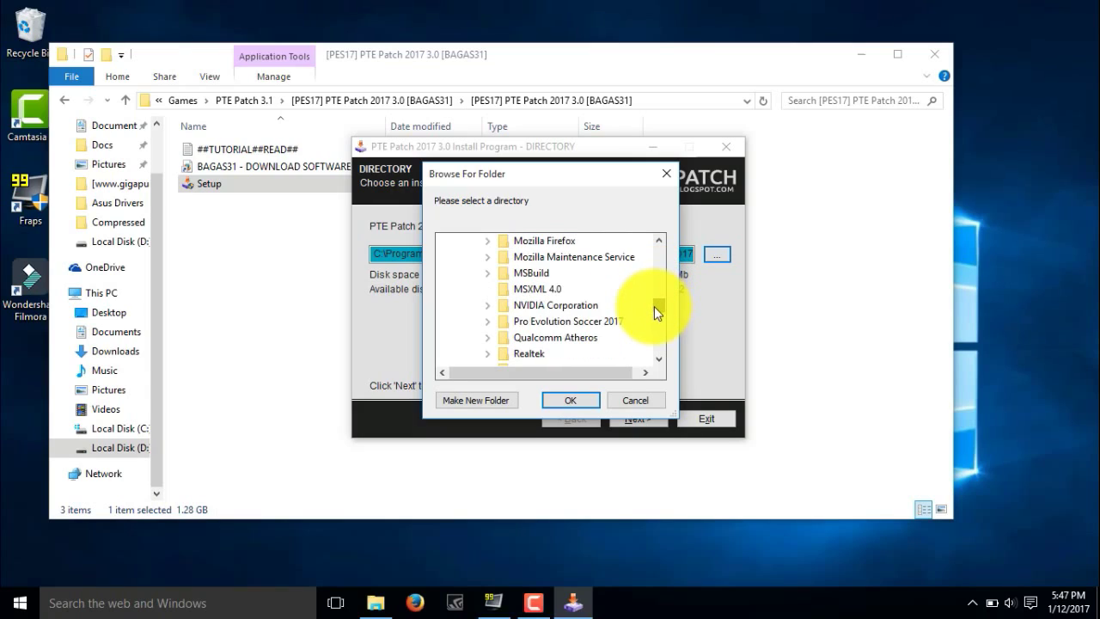
{"action": "left_click", "coordinate": [561, 323]}
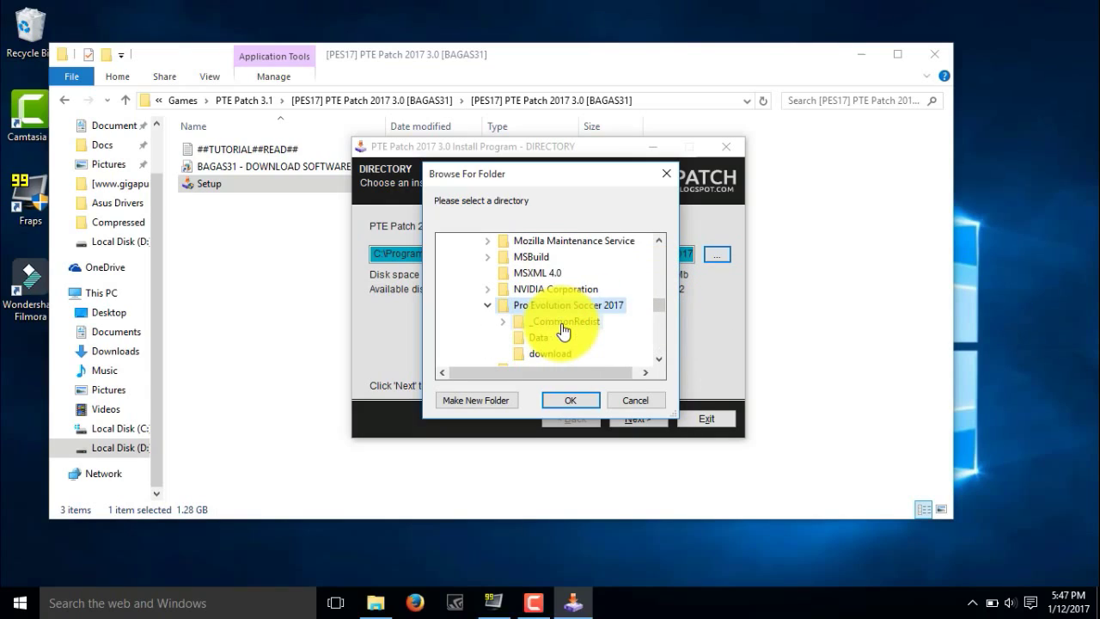
{"action": "left_click", "coordinate": [569, 399]}
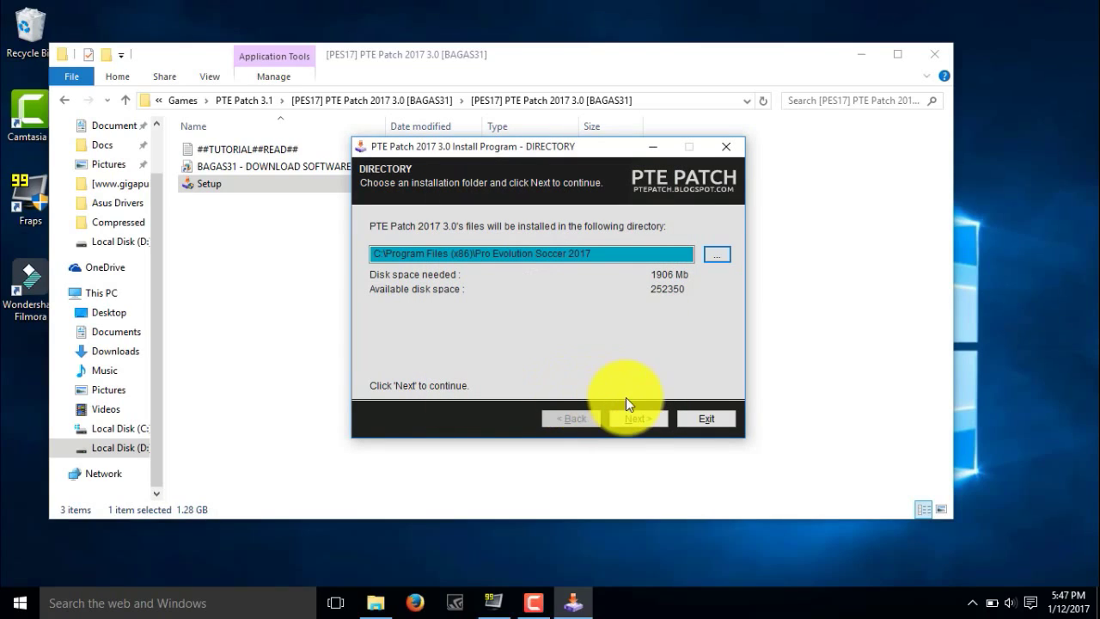
Install PTE Patch 2017 3.0 and exit the installer when it completes
{"action": "left_click", "coordinate": [615, 417]}
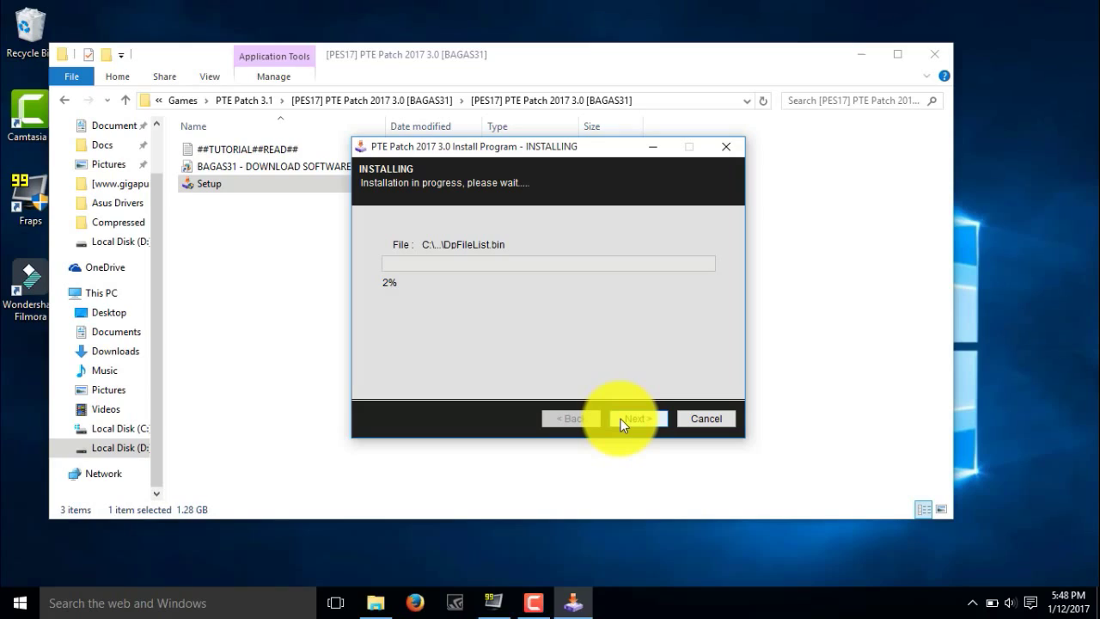
{"action": "left_click", "coordinate": [507, 348]}
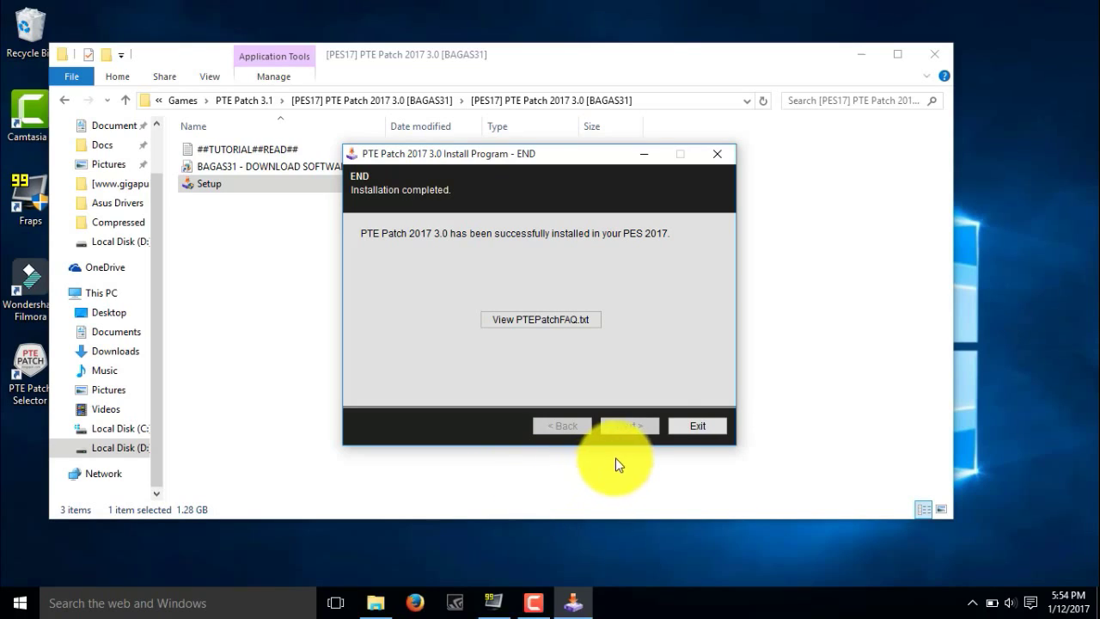
{"action": "left_click", "coordinate": [679, 431]}
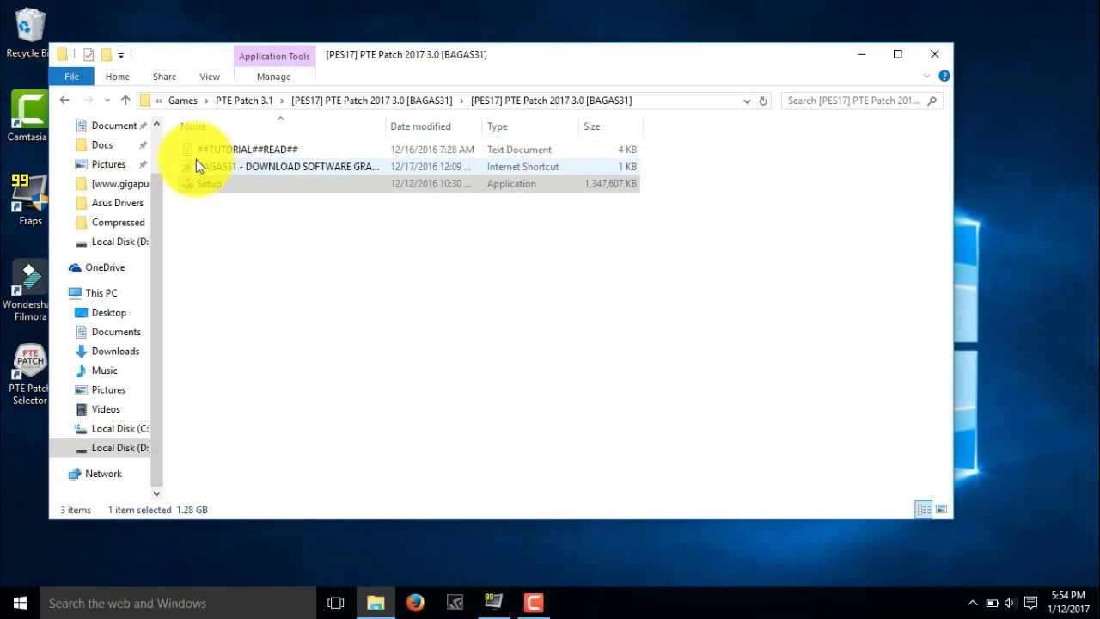
Return to the PTE Patch 3.1 folder and run Setup from the inner [PES17] PTE Patch 2017 3.1 UPDATE [BAGAS31] folder
{"action": "left_click", "coordinate": [63, 103]}
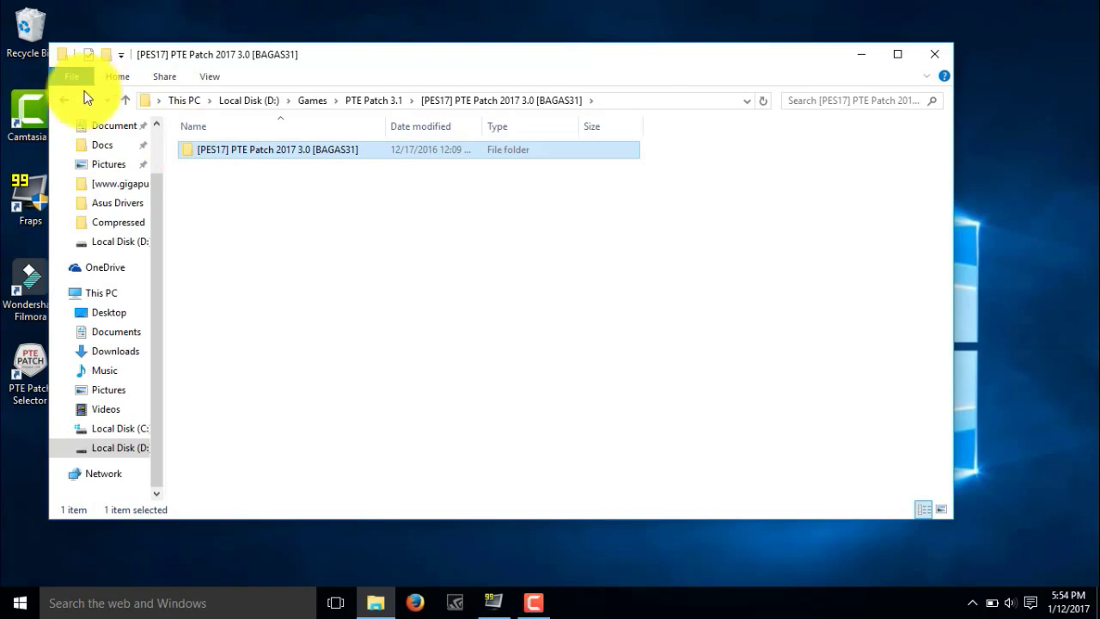
{"action": "left_click", "coordinate": [63, 104]}
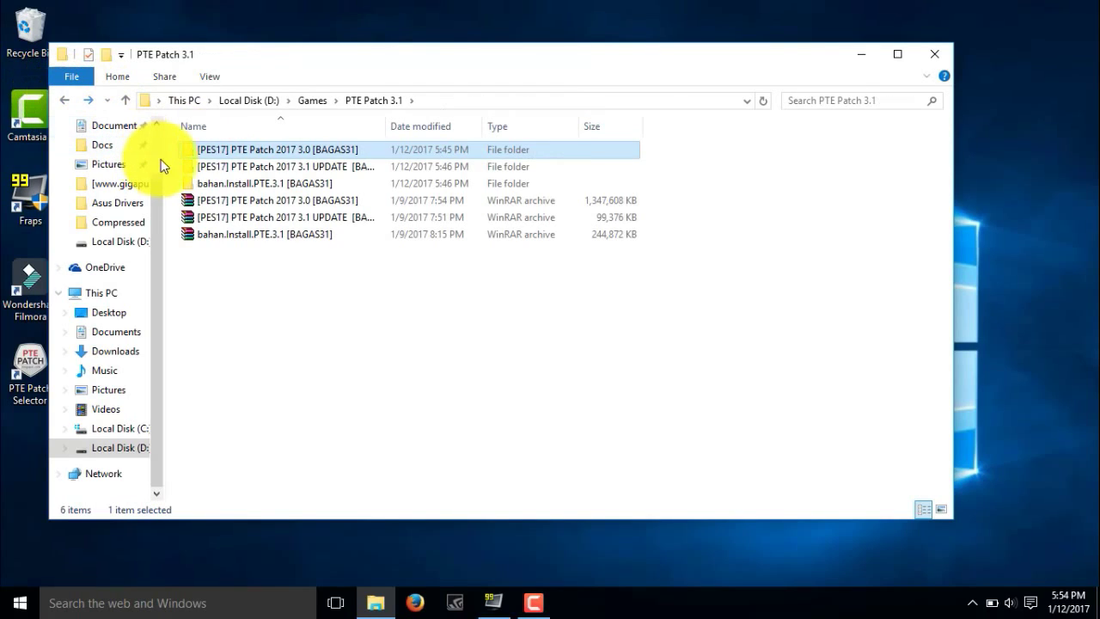
{"action": "left_click", "coordinate": [233, 173]}
{"action": "double_click", "coordinate": [233, 173]}
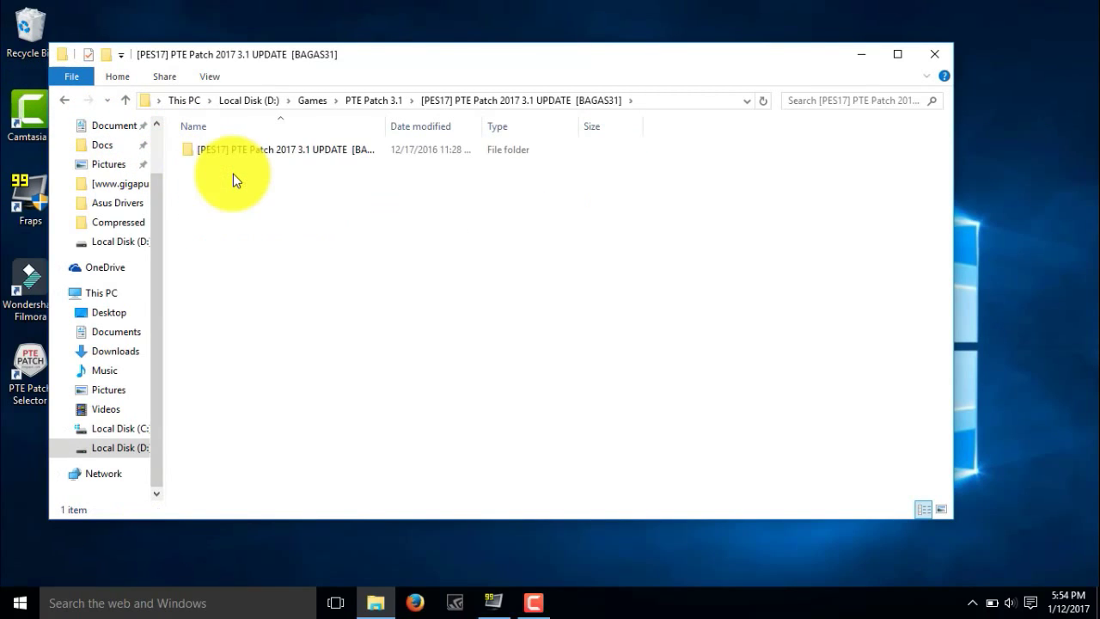
{"action": "left_click", "coordinate": [282, 153]}
{"action": "double_click", "coordinate": [282, 153]}
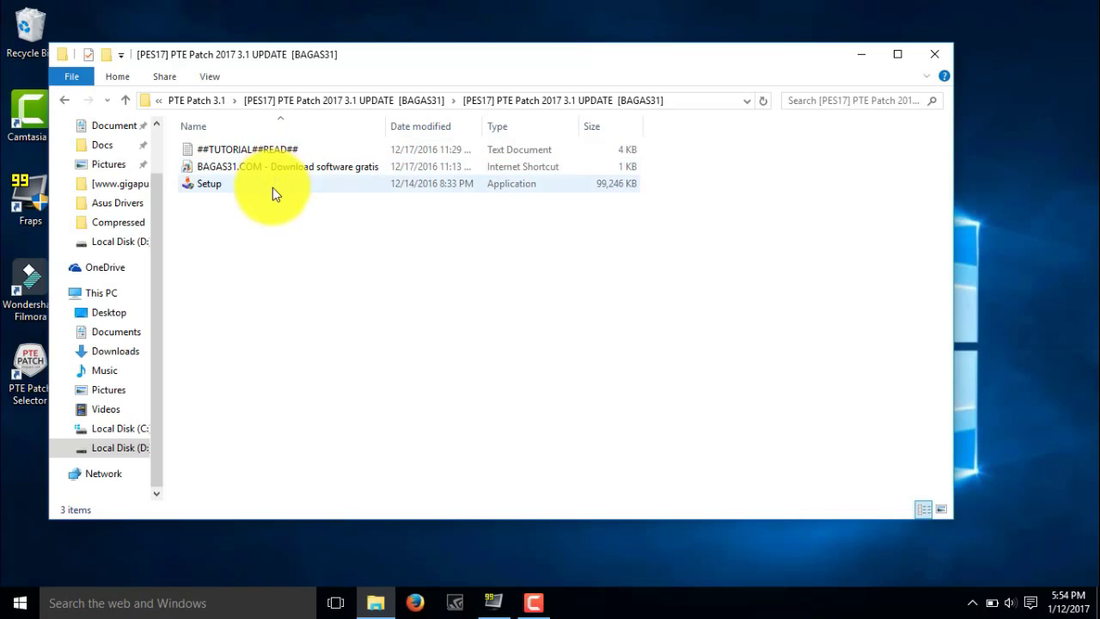
{"action": "left_click", "coordinate": [271, 188]}
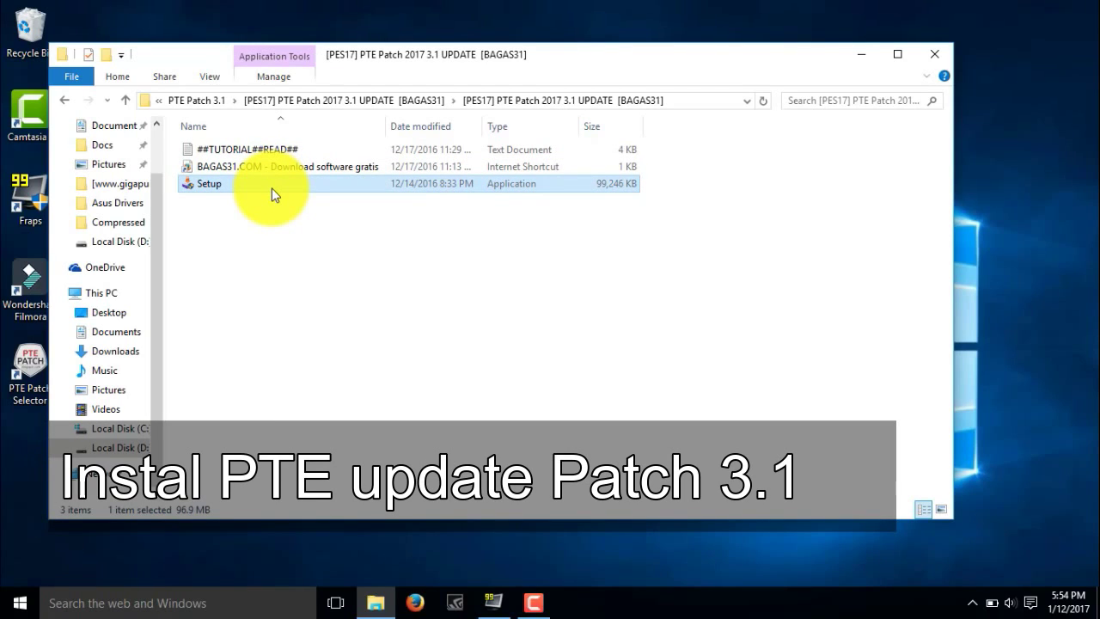
{"action": "double_click", "coordinate": [271, 189]}
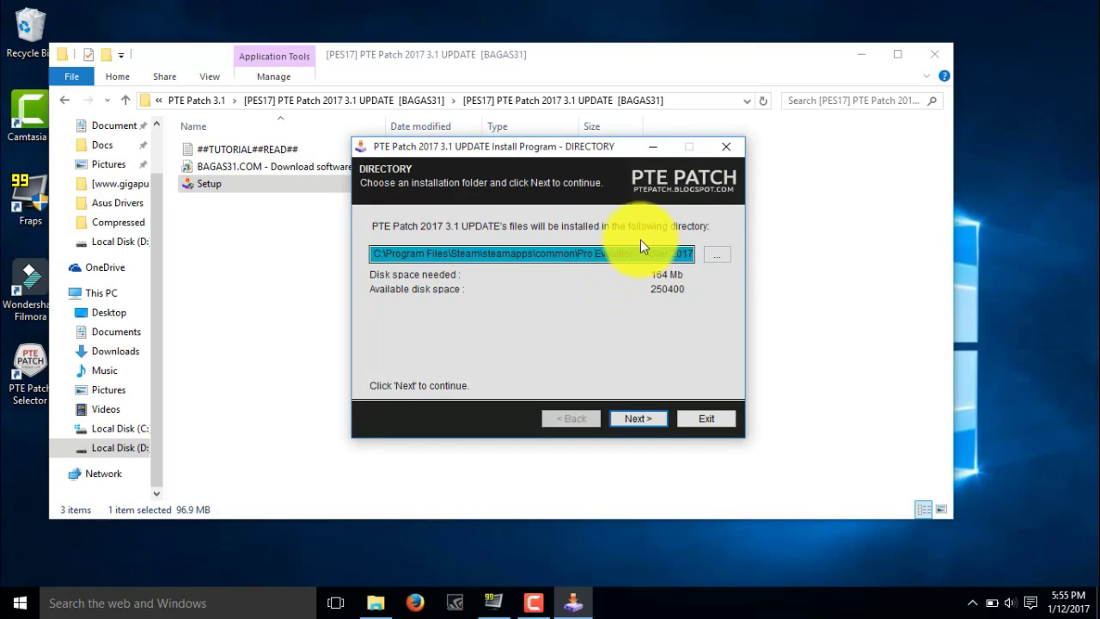
Install the PTE Patch 2017 3.1 UPDATE into C:\Program Files (x86)\Pro Evolution Soccer 2017 and exit the installer
{"action": "left_click", "coordinate": [714, 255]}
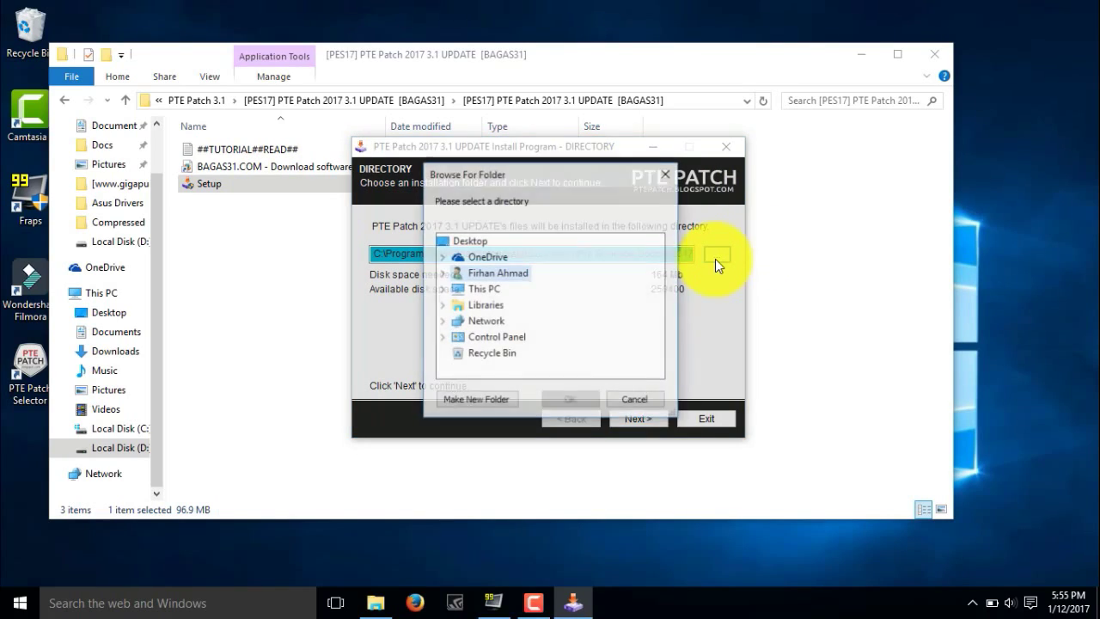
{"action": "left_click", "coordinate": [441, 290]}
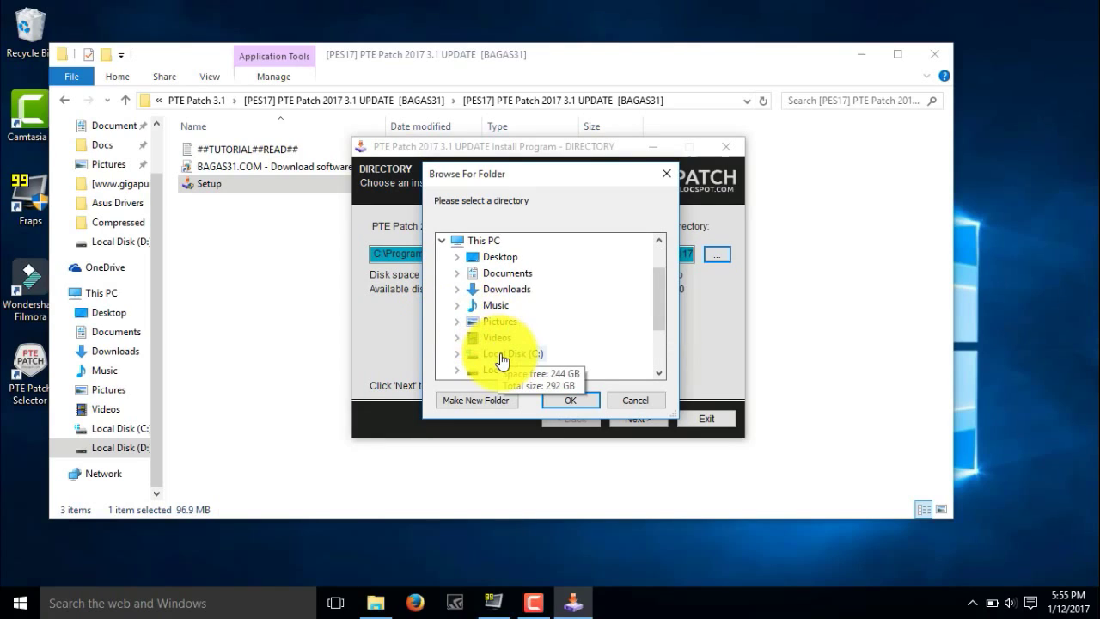
{"action": "double_click", "coordinate": [501, 356]}
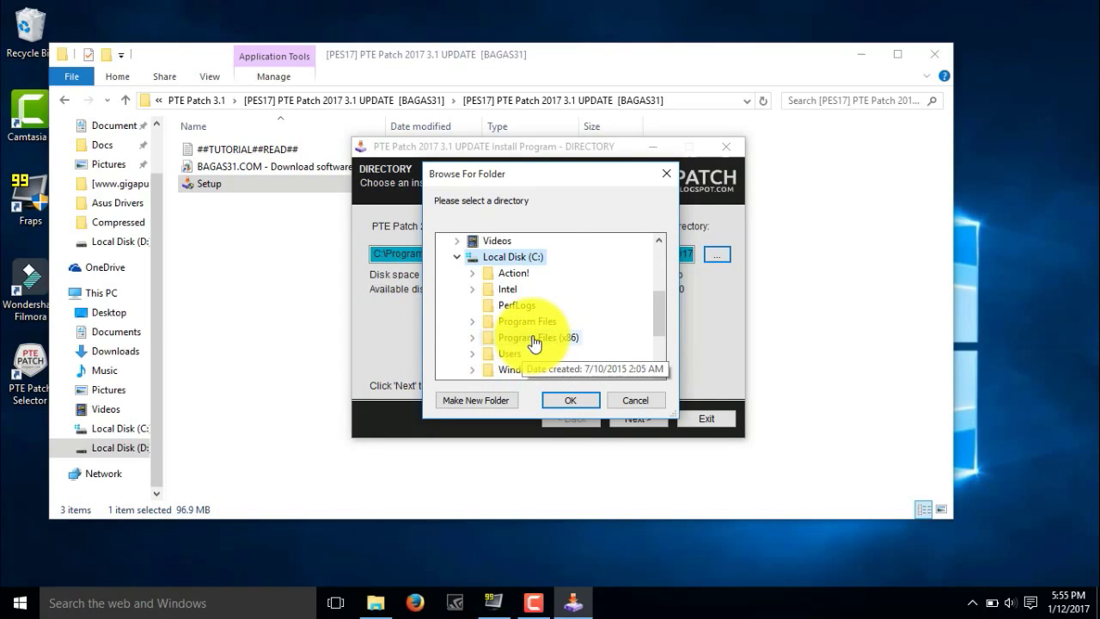
{"action": "double_click", "coordinate": [533, 340]}
{"action": "left_click_drag", "start_coordinate": [656, 281], "coordinate": [651, 302]}
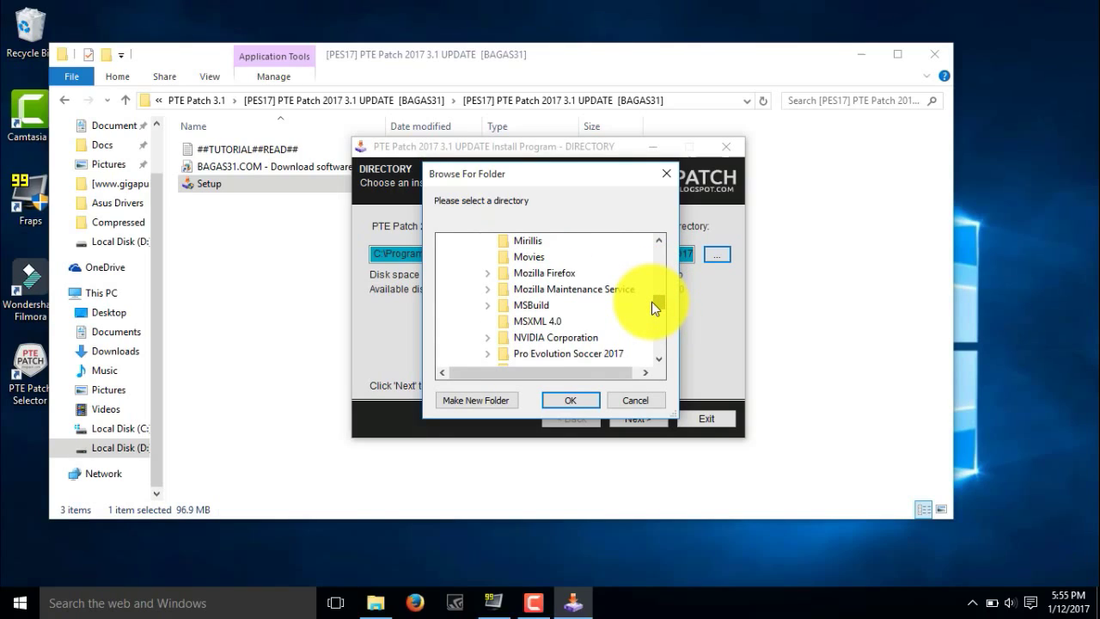
{"action": "double_click", "coordinate": [586, 353]}
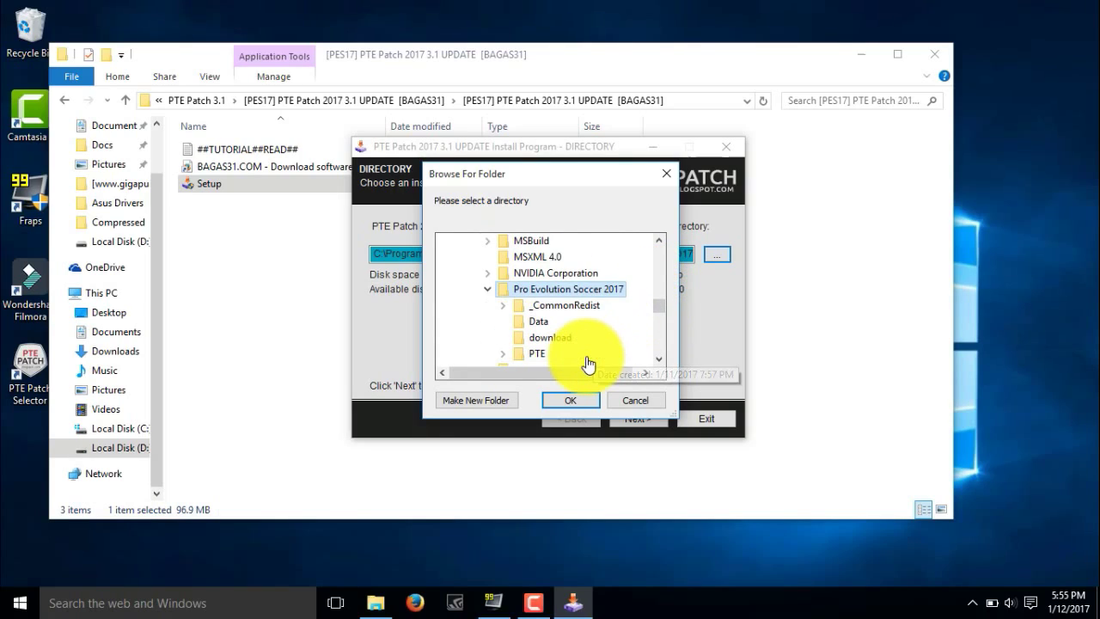
{"action": "left_click", "coordinate": [563, 402]}
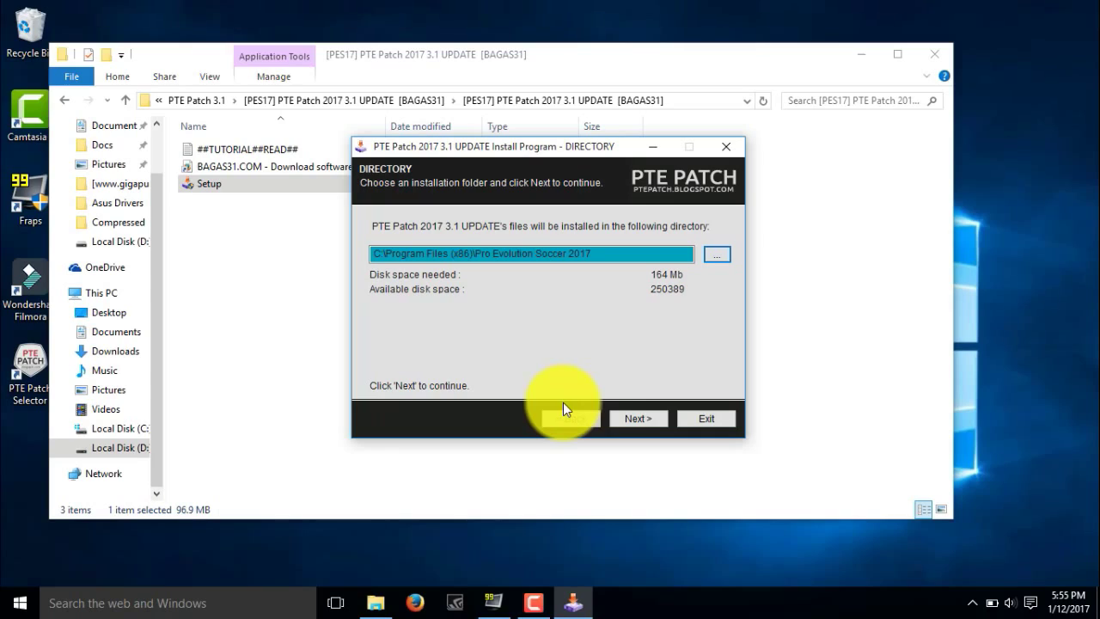
{"action": "left_click", "coordinate": [628, 416]}
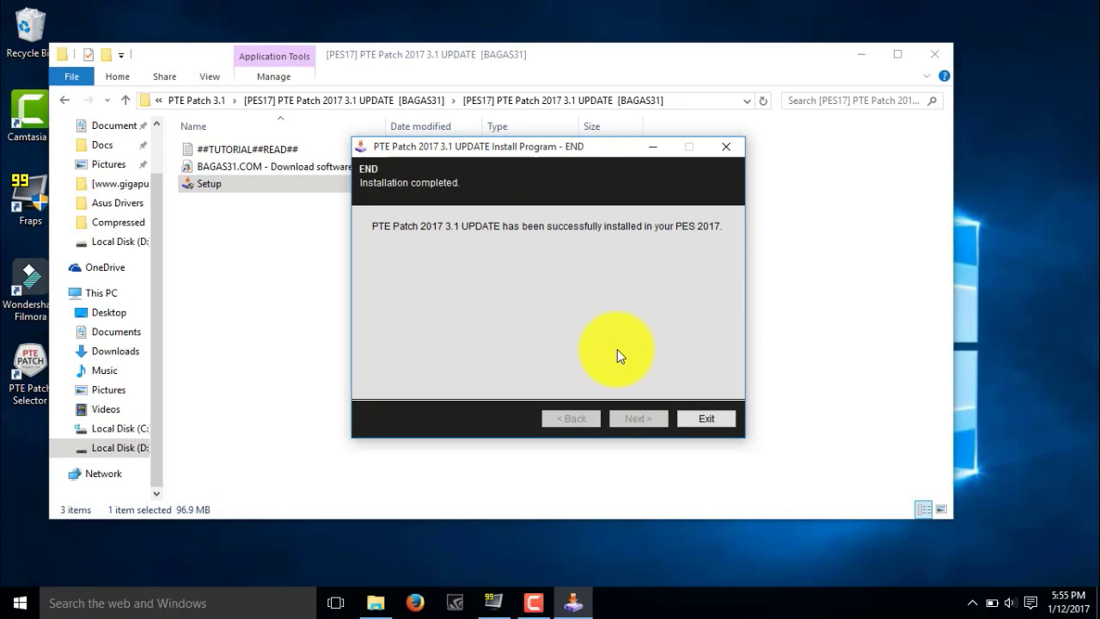
{"action": "left_click", "coordinate": [689, 417]}
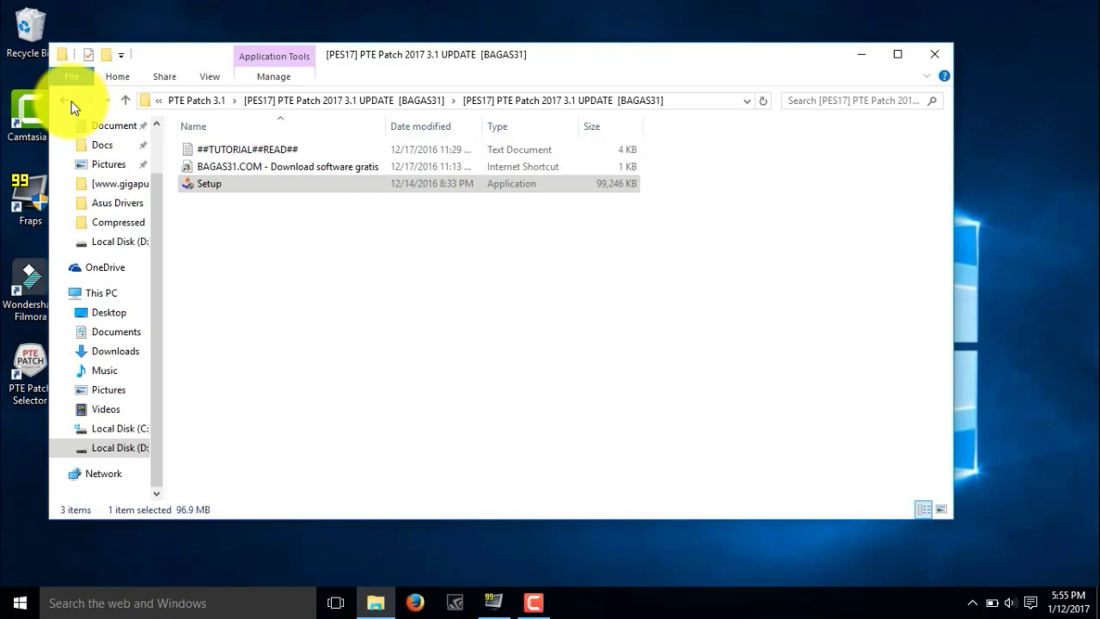
Go back to the PTE Patch 3.1 folder and open the inner bahan.Install.PTE.3.1 [BAGAS31] folder
{"action": "left_click", "coordinate": [65, 101]}
{"action": "left_click", "coordinate": [66, 100]}
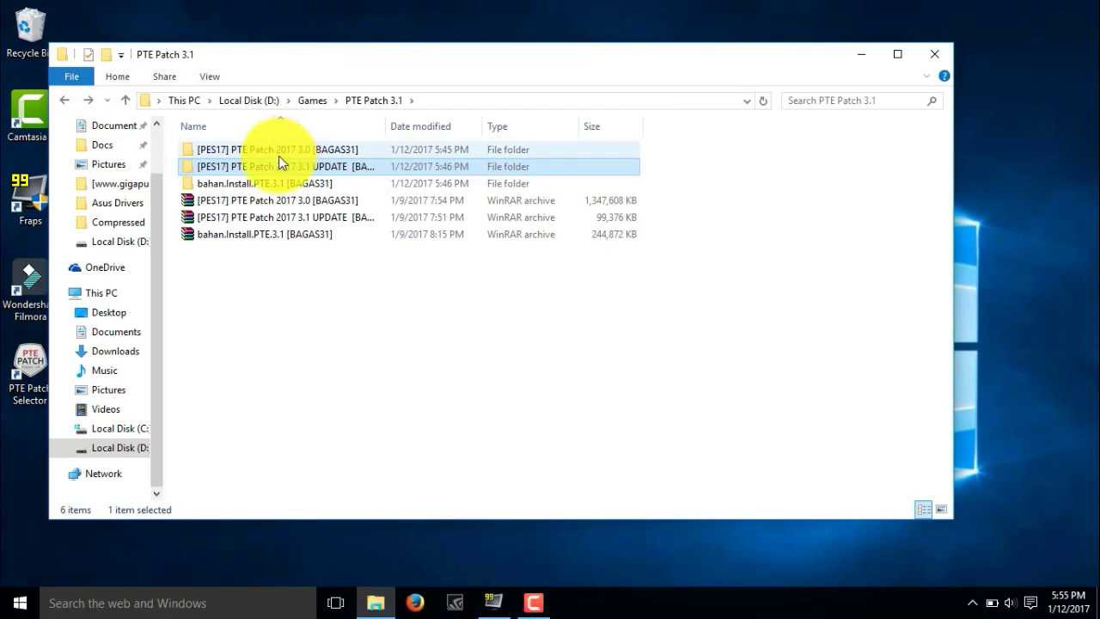
{"action": "double_click", "coordinate": [260, 183]}
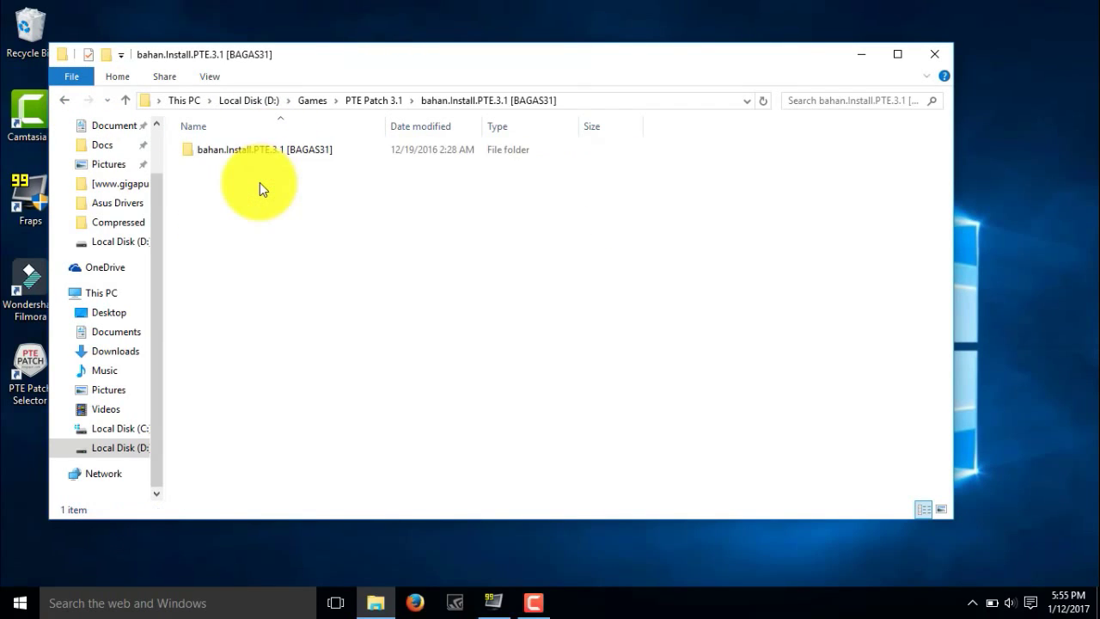
{"action": "double_click", "coordinate": [256, 154]}
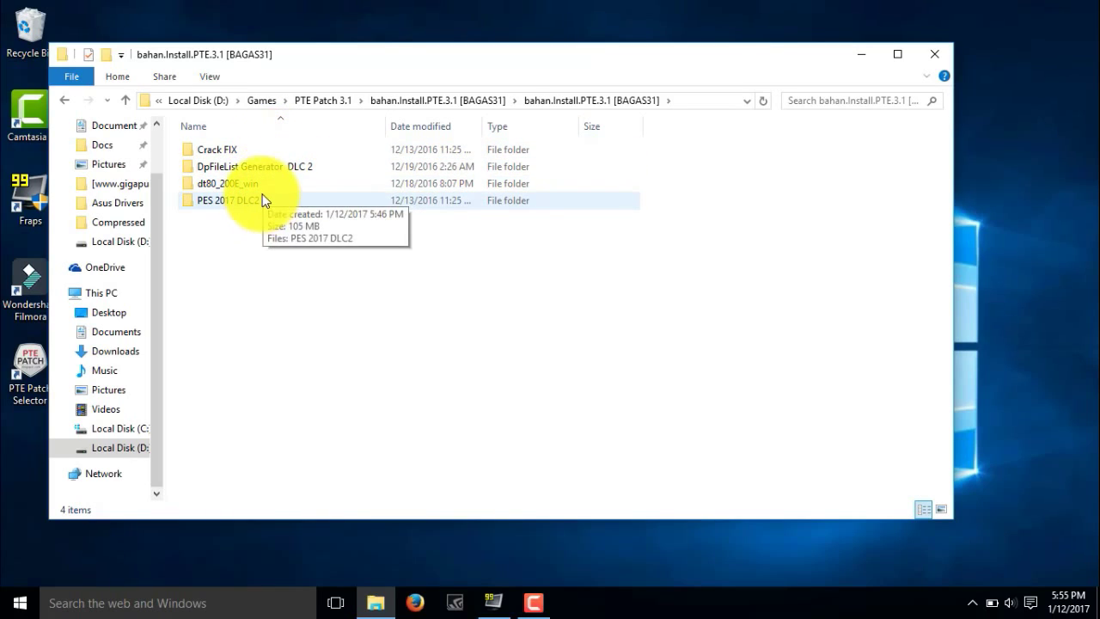
Examine the contents of the Crack FIX, DpFileList Generator DLC 2 and dt80_200E_win folders
{"action": "double_click", "coordinate": [269, 152]}
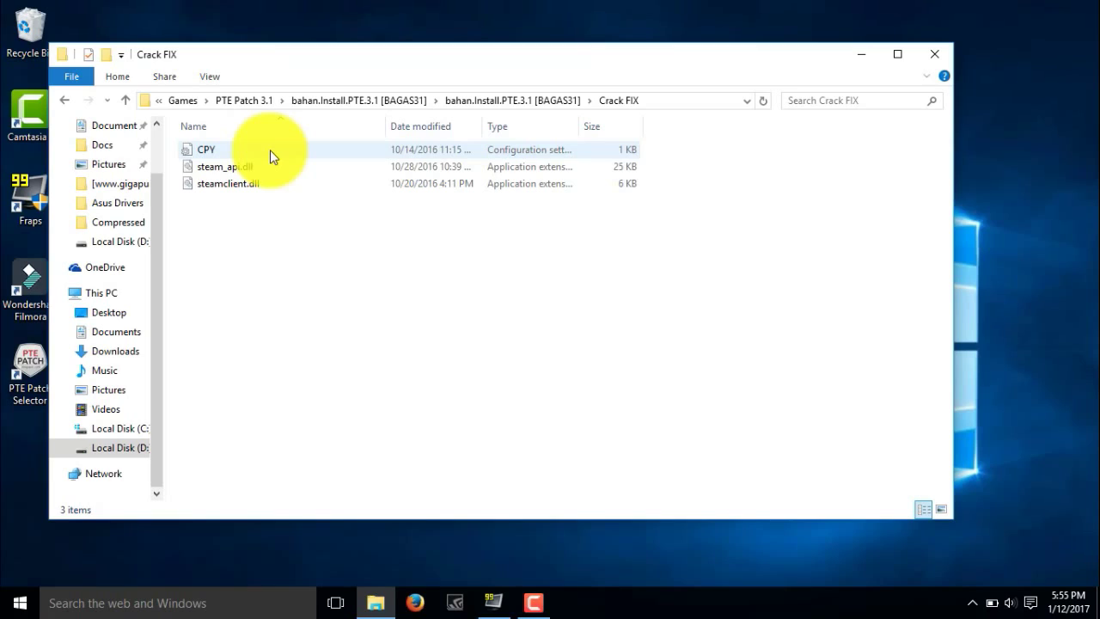
{"action": "left_click", "coordinate": [66, 100]}
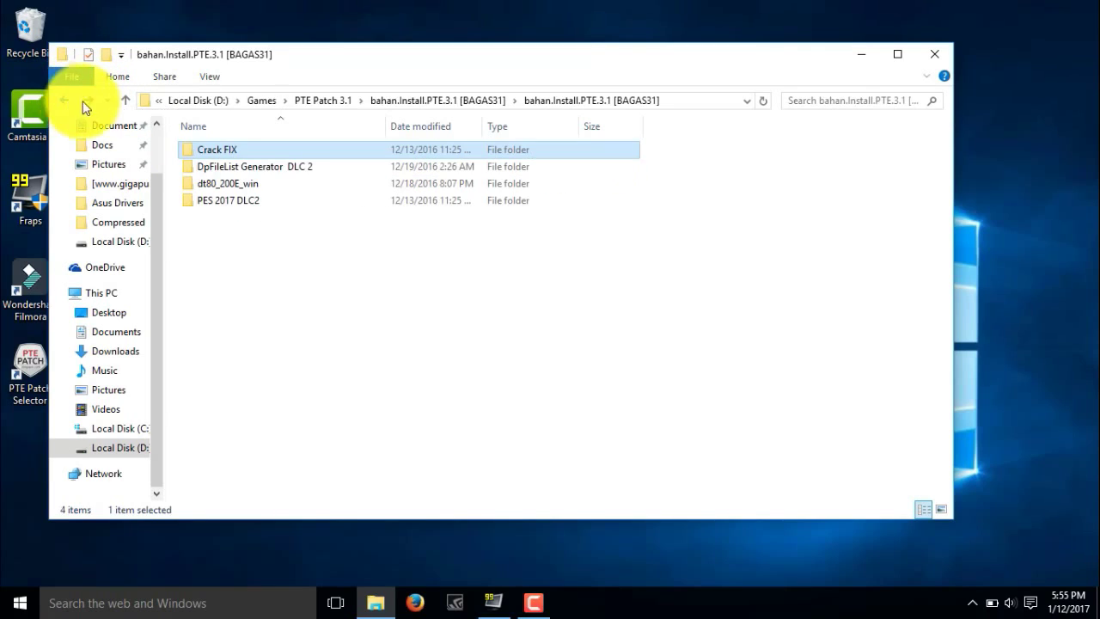
{"action": "double_click", "coordinate": [214, 170]}
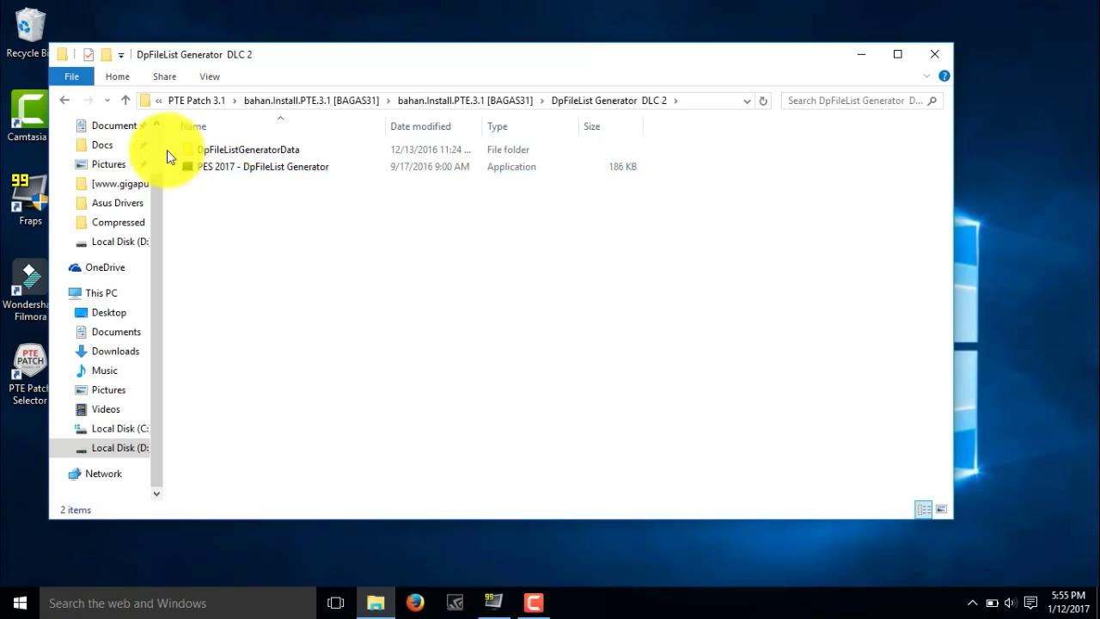
{"action": "left_click", "coordinate": [65, 101]}
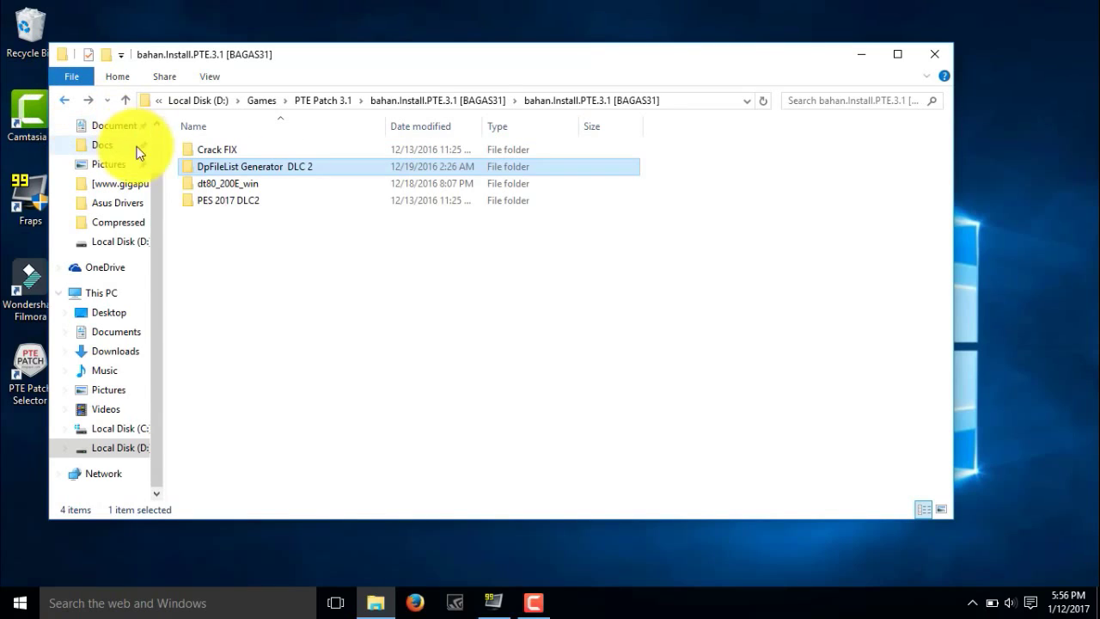
{"action": "double_click", "coordinate": [185, 183]}
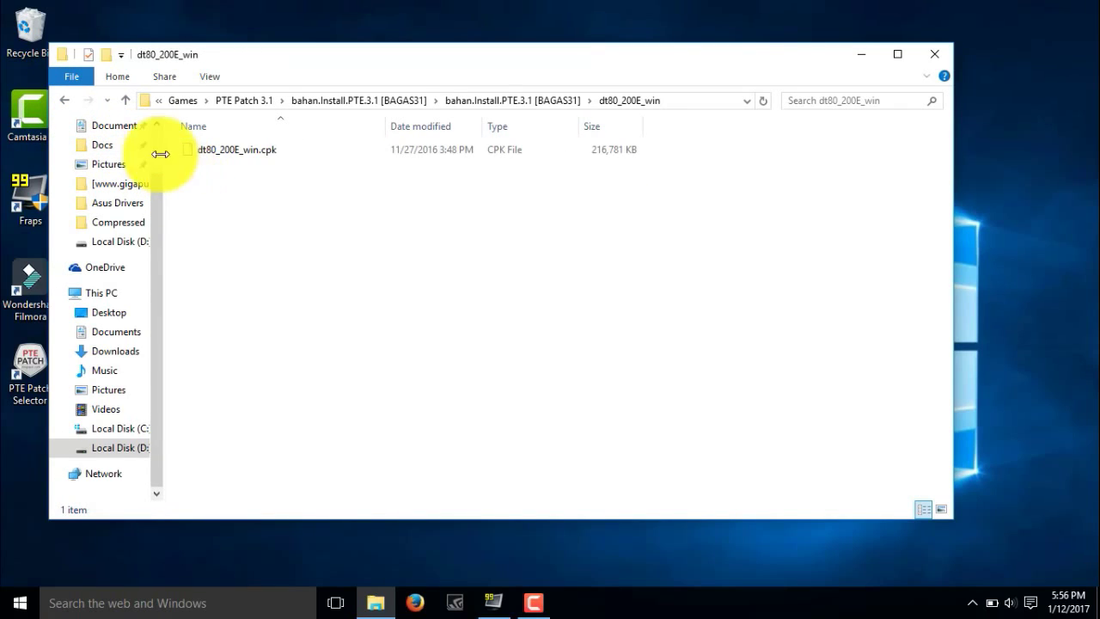
{"action": "left_click", "coordinate": [68, 101]}
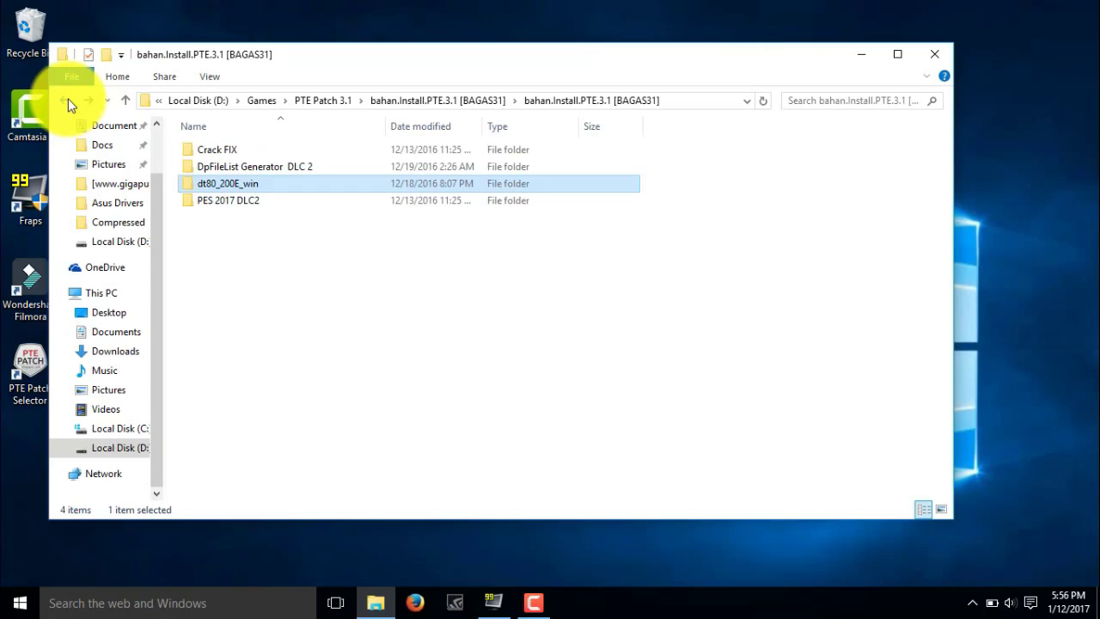
Copy the CPY, steam_api.dll and steamclient.dll files from the Crack FIX folder
{"action": "double_click", "coordinate": [182, 149]}
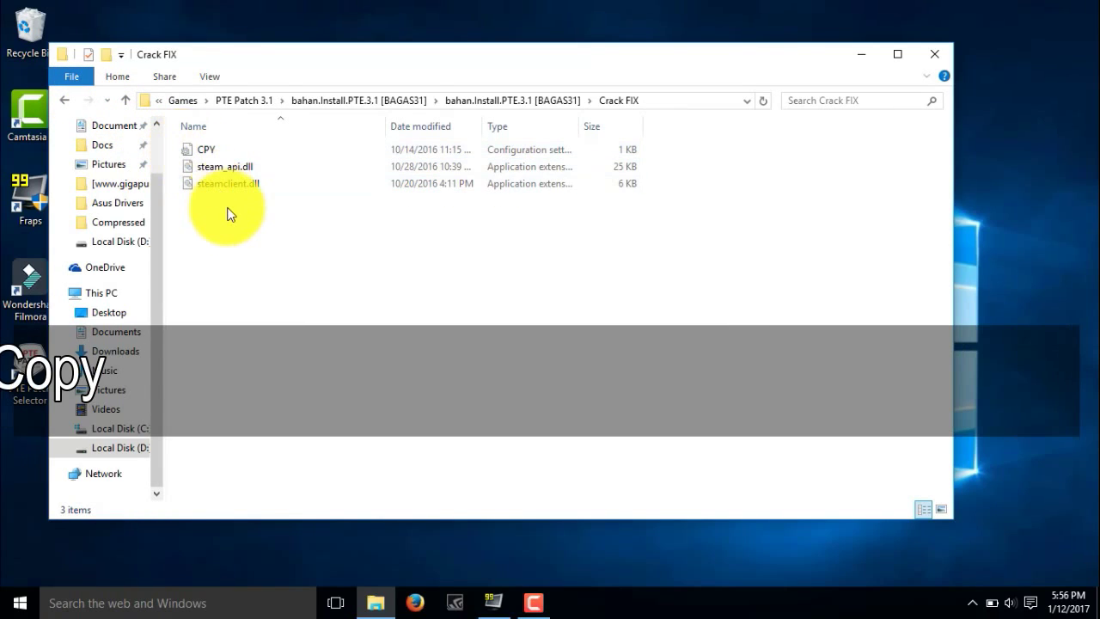
{"action": "left_click", "coordinate": [228, 183]}
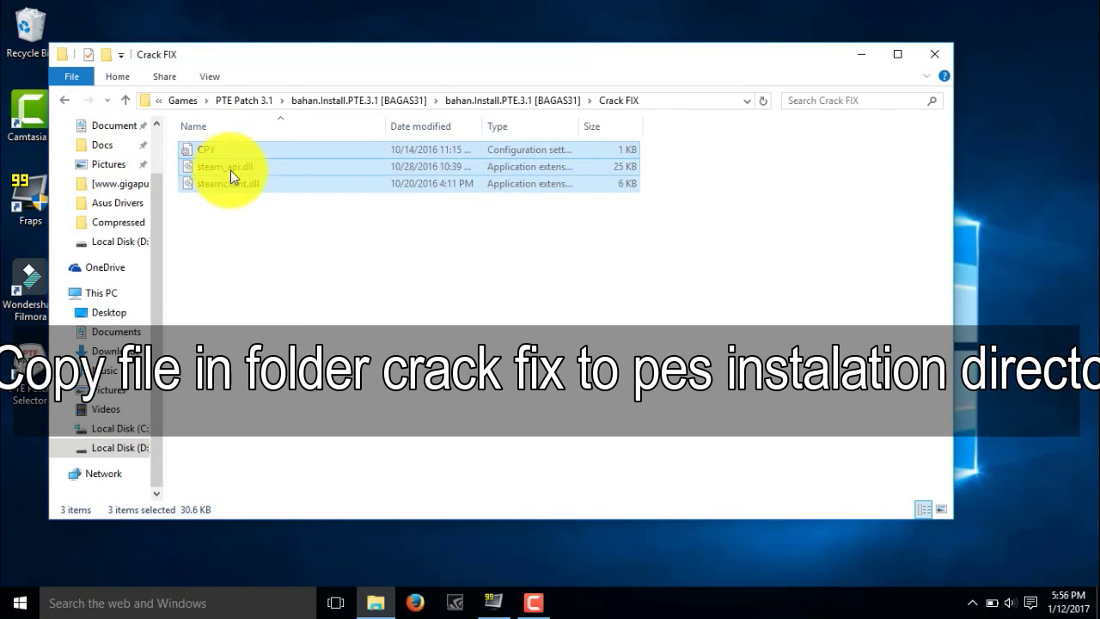
{"action": "right_click", "coordinate": [231, 175]}
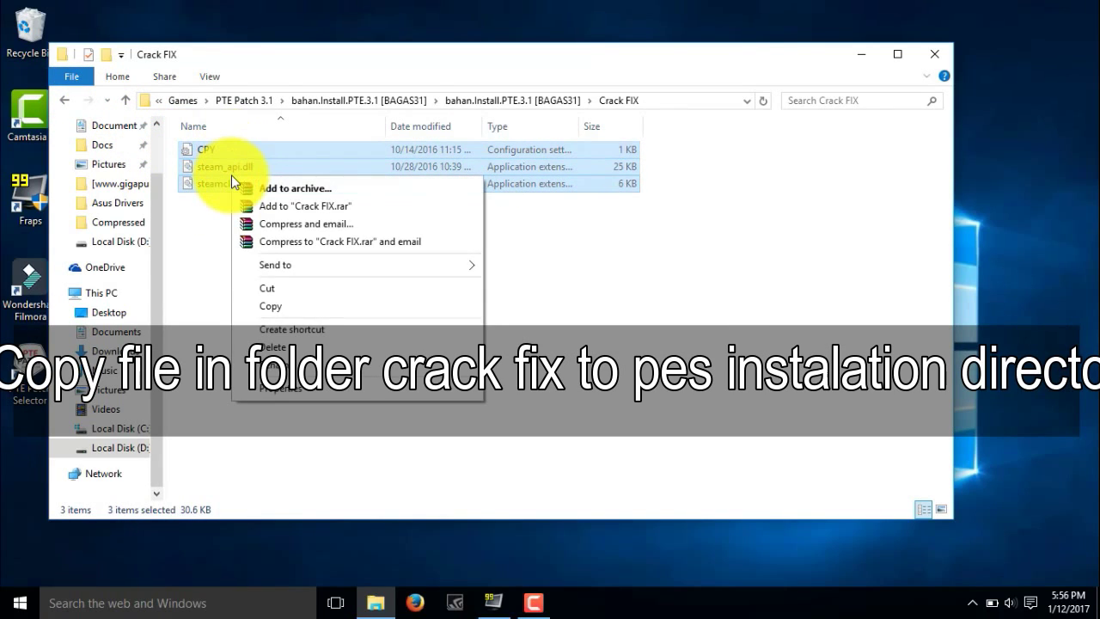
{"action": "left_click", "coordinate": [298, 309]}
Paste the copied files into C:\Program Files (x86)\Pro Evolution Soccer 2017, replacing the existing files and granting administrator permission for all items
{"action": "left_click", "coordinate": [120, 428]}
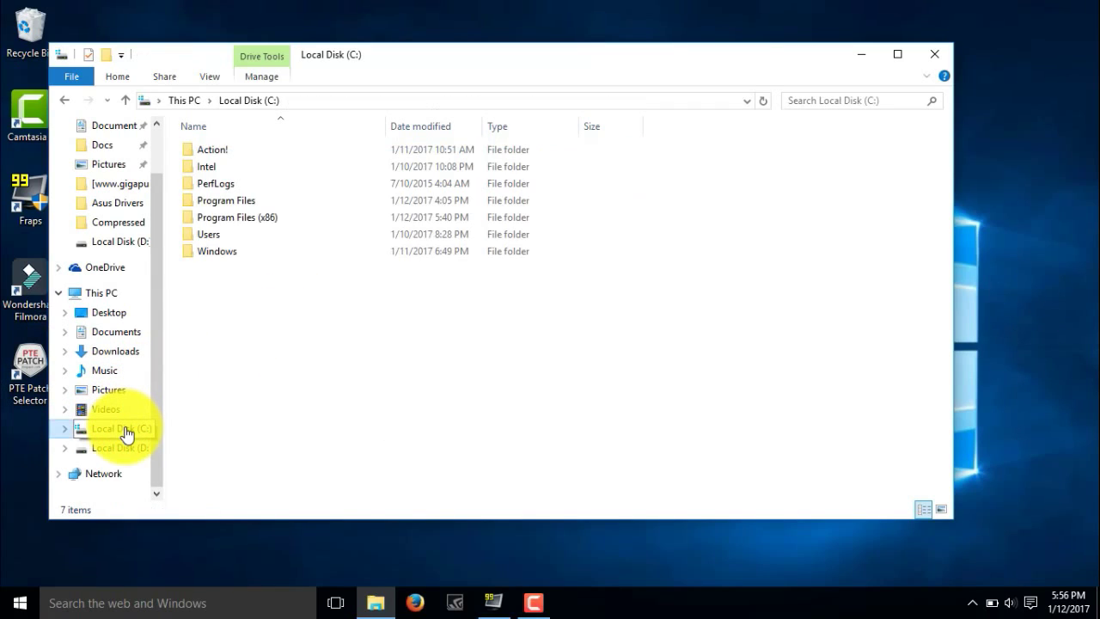
{"action": "left_click", "coordinate": [346, 223]}
{"action": "double_click", "coordinate": [346, 220]}
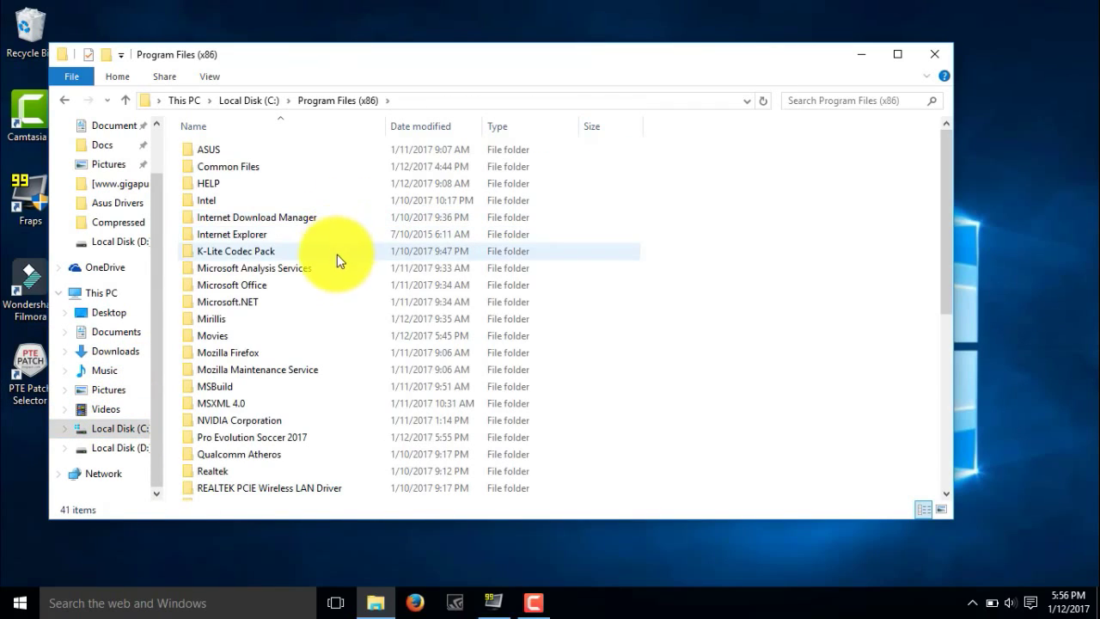
{"action": "double_click", "coordinate": [332, 438]}
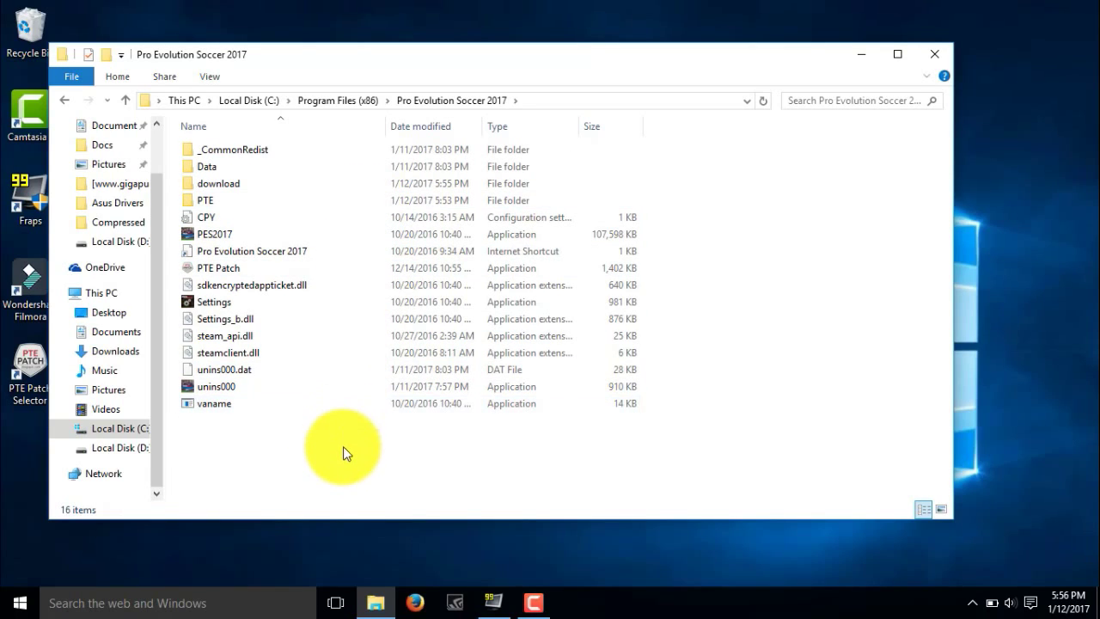
{"action": "right_click", "coordinate": [343, 446]}
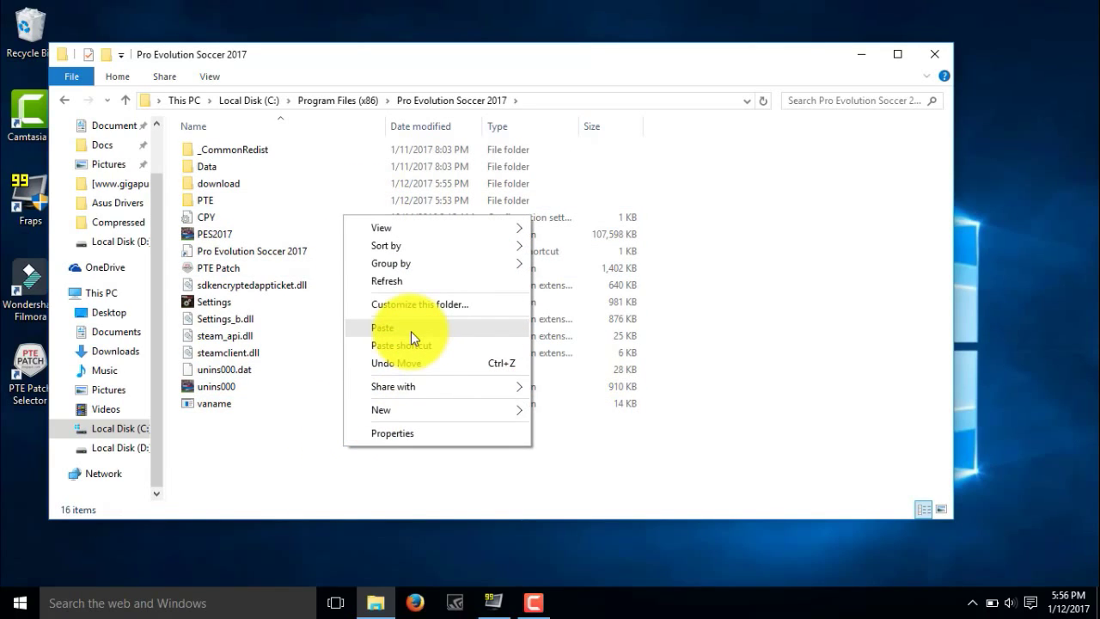
{"action": "left_click", "coordinate": [410, 331]}
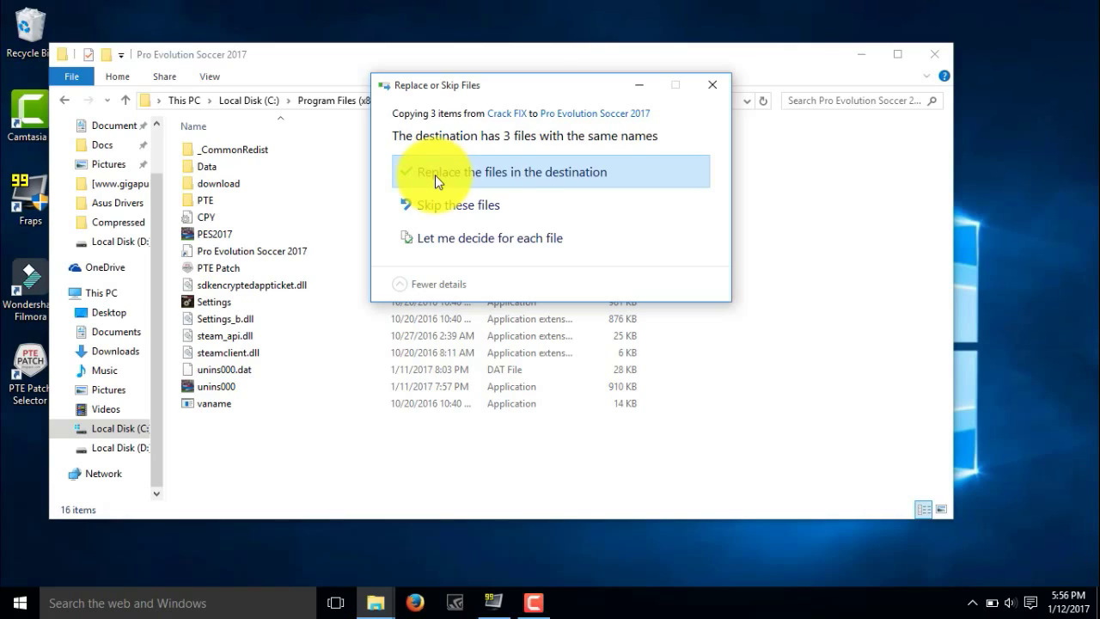
{"action": "left_click", "coordinate": [435, 174]}
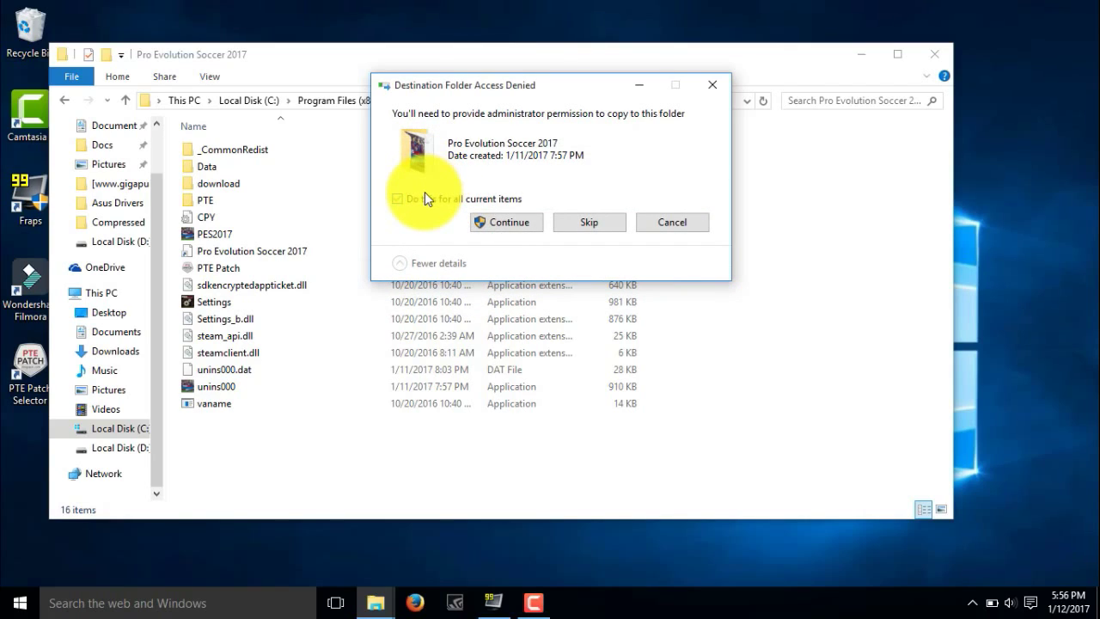
{"action": "left_click", "coordinate": [425, 194]}
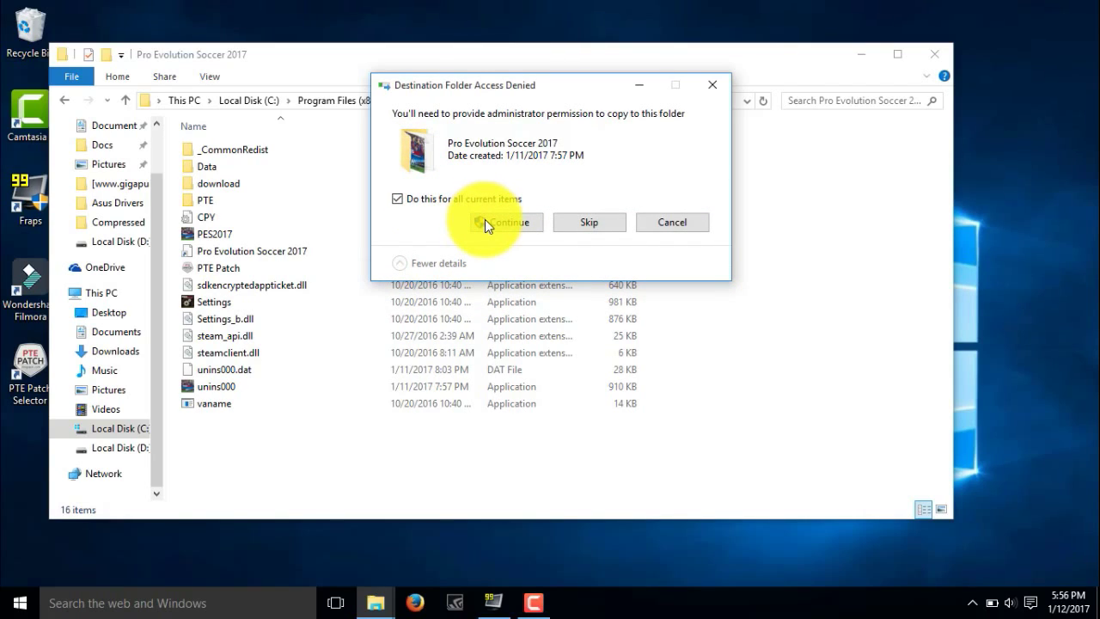
{"action": "left_click", "coordinate": [485, 219]}
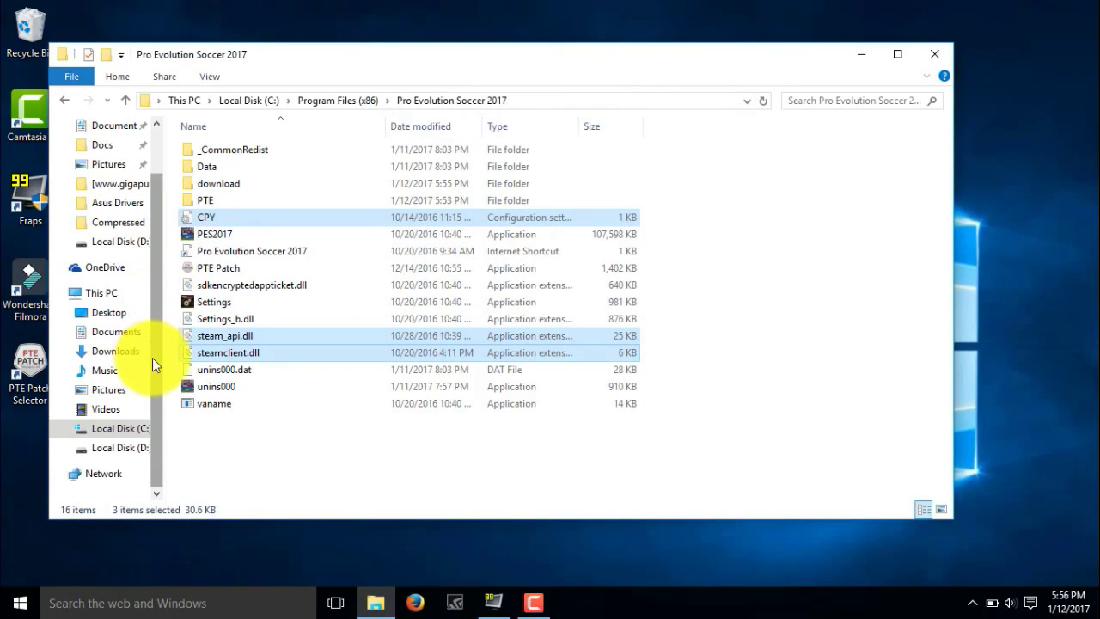
Copy the PES 2017 DLC2 application from the PES 2017 DLC2 folder within D:\Games\PTE Patch 3.1\bahan.Install.PTE.3.1 [BAGAS31]
{"action": "left_click", "coordinate": [143, 448]}
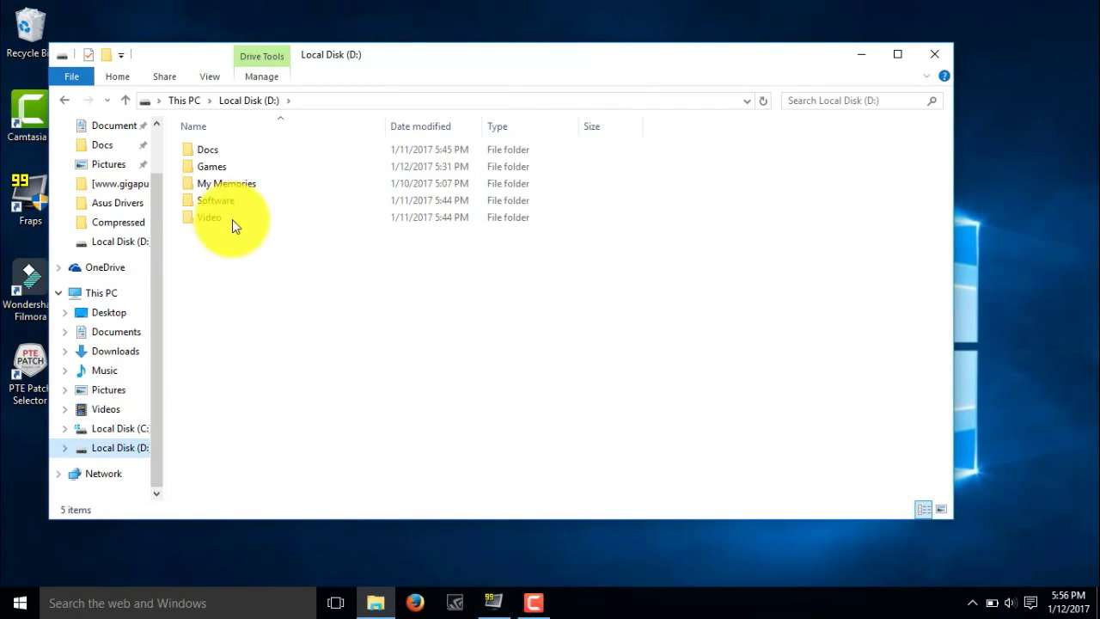
{"action": "double_click", "coordinate": [246, 169]}
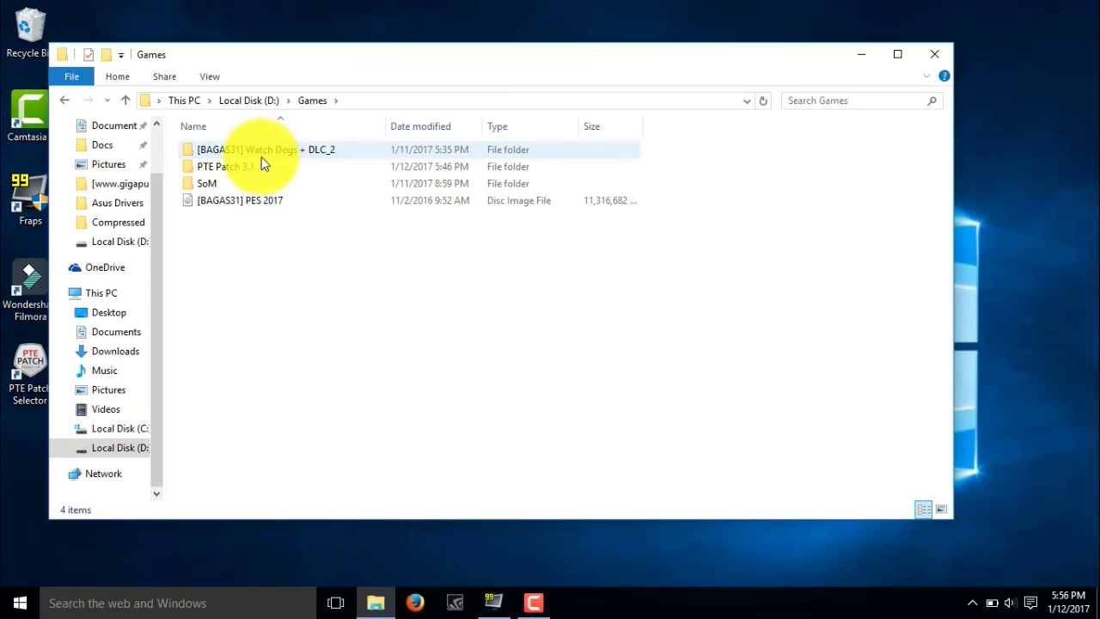
{"action": "double_click", "coordinate": [257, 166]}
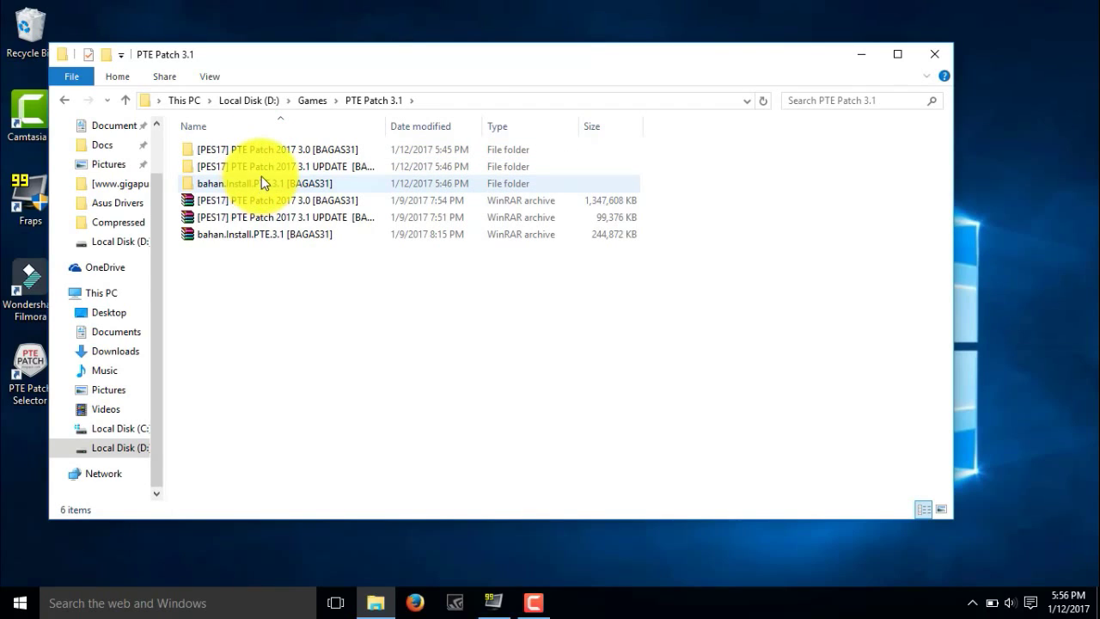
{"action": "double_click", "coordinate": [259, 183]}
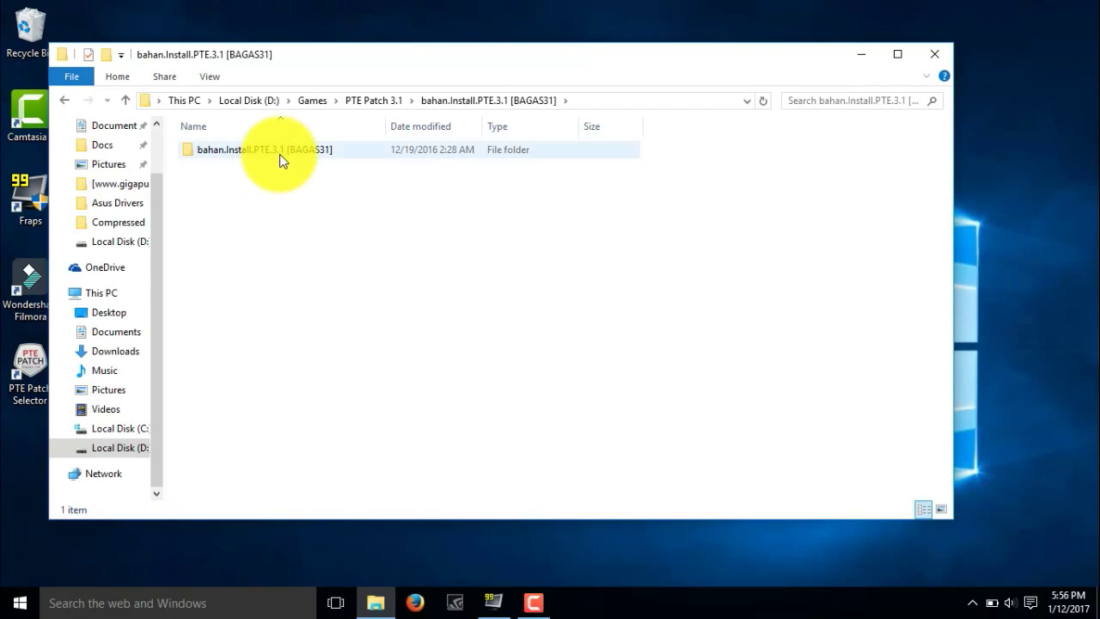
{"action": "double_click", "coordinate": [279, 153]}
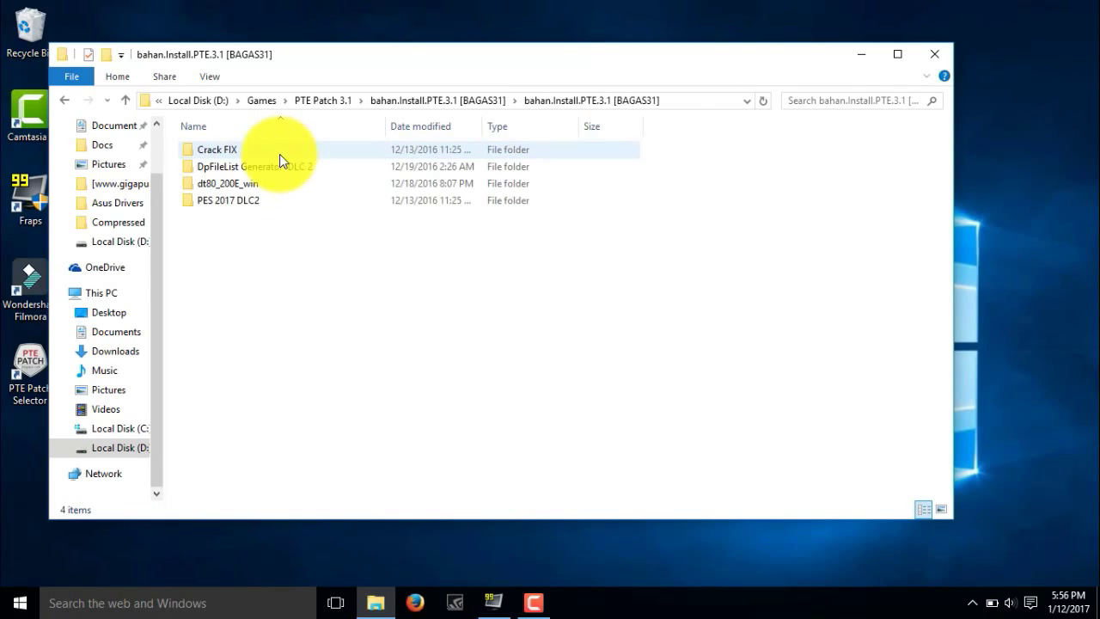
{"action": "double_click", "coordinate": [270, 199]}
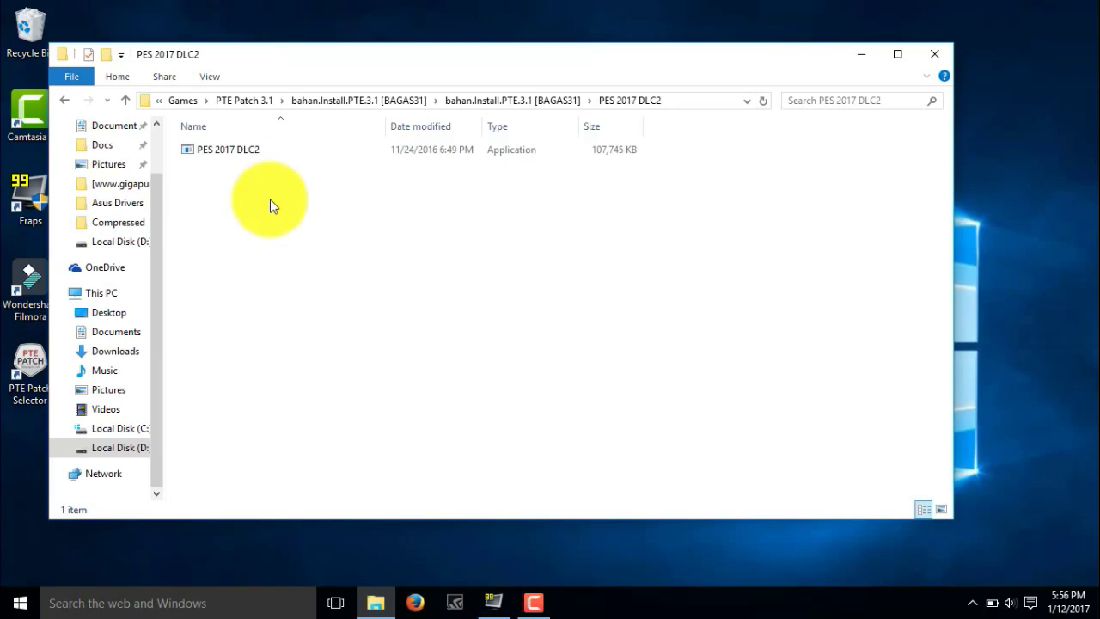
{"action": "left_click", "coordinate": [254, 156]}
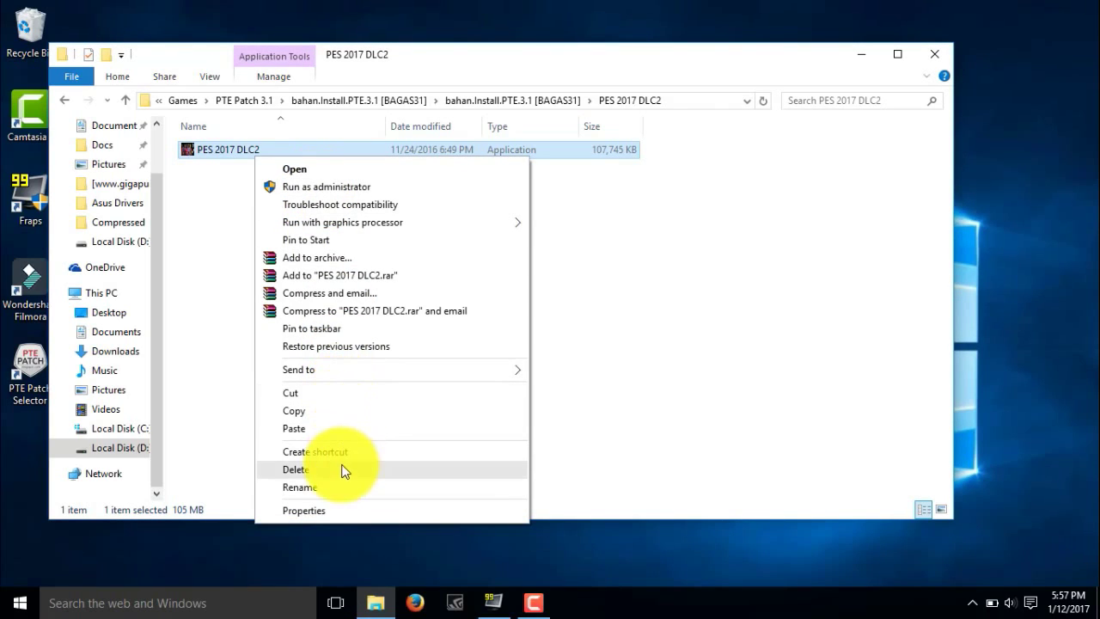
{"action": "left_click", "coordinate": [349, 410]}
Paste the PES 2017 DLC2 application into C:\Program Files (x86)\Pro Evolution Soccer 2017 with administrator permission
{"action": "left_click", "coordinate": [131, 429]}
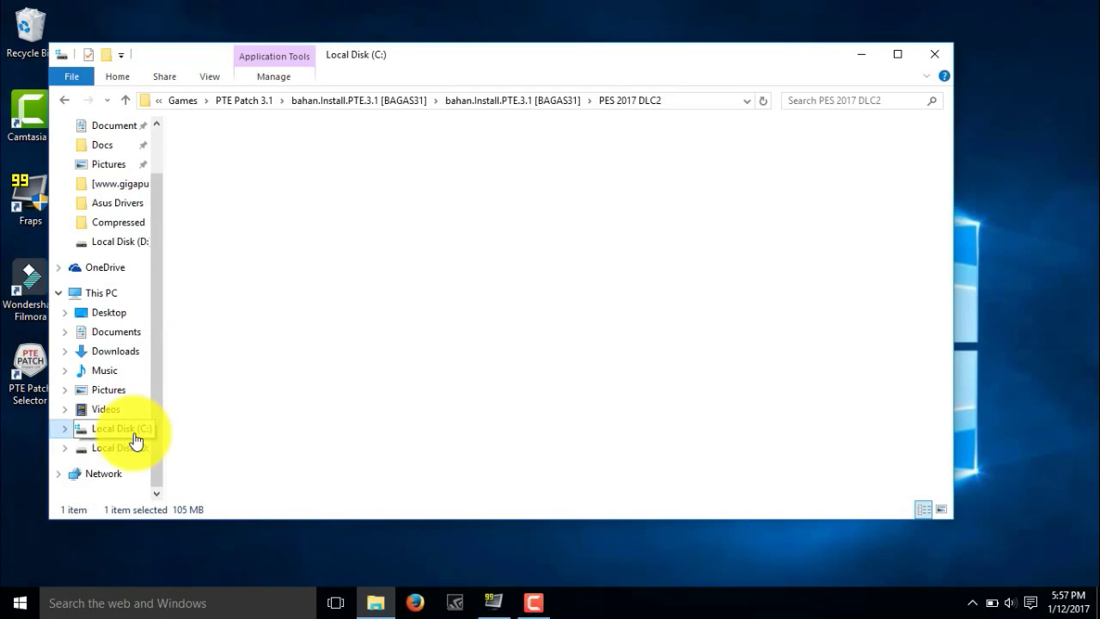
{"action": "double_click", "coordinate": [293, 216]}
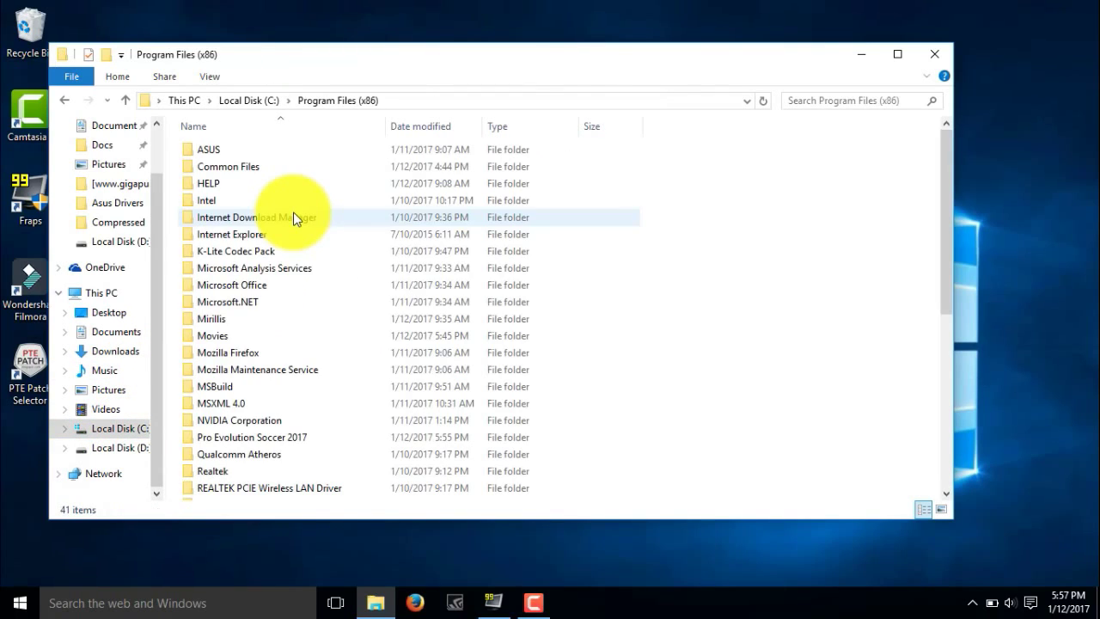
{"action": "double_click", "coordinate": [316, 438]}
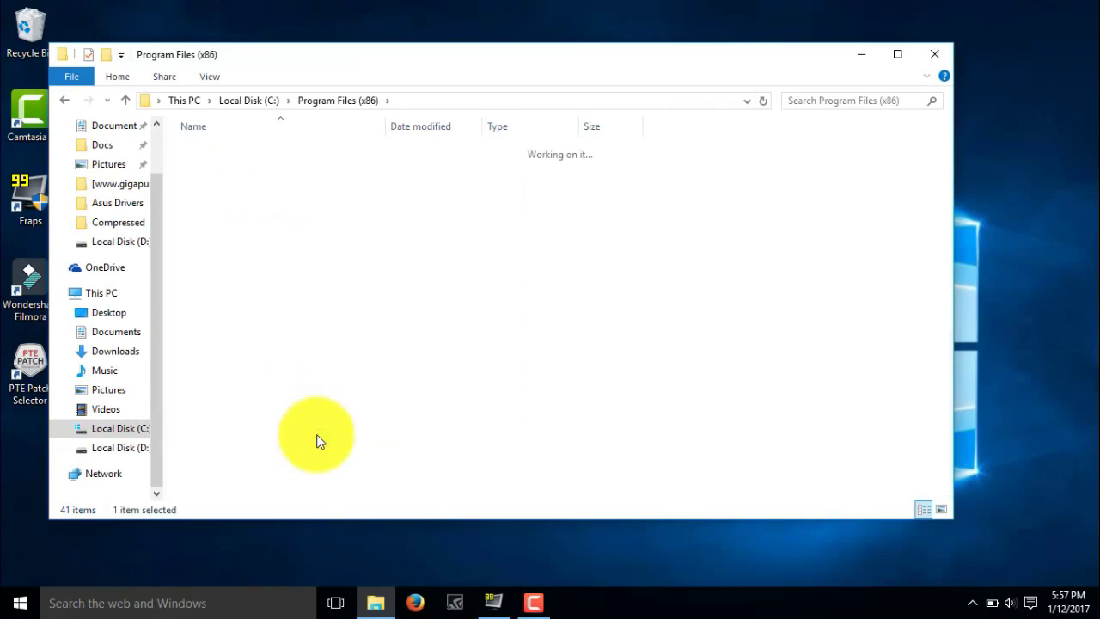
{"action": "right_click", "coordinate": [782, 225]}
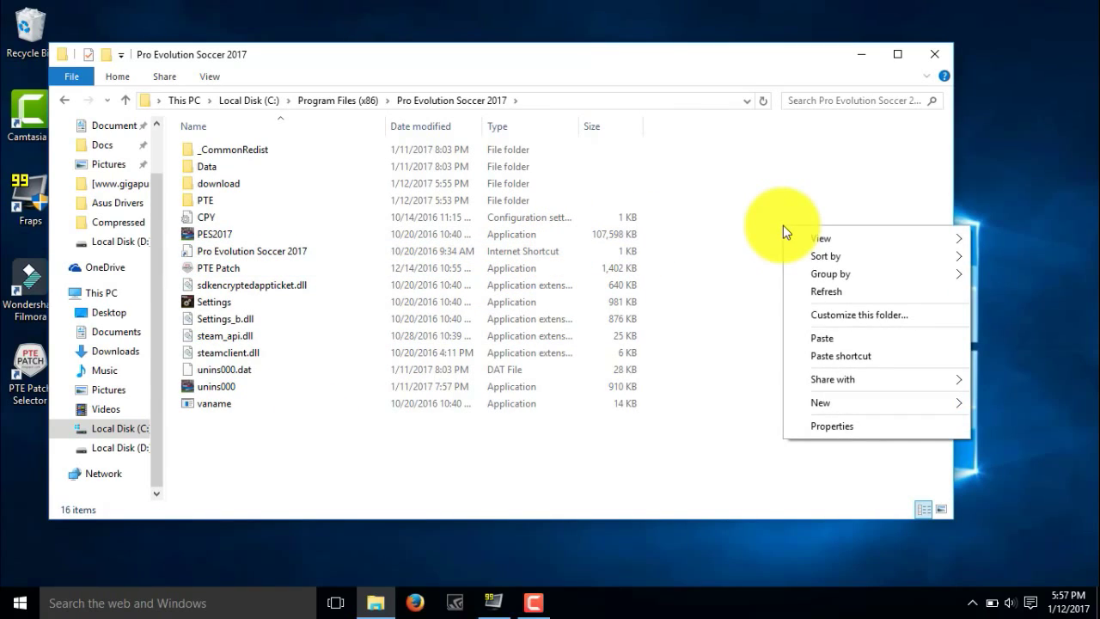
{"action": "left_click", "coordinate": [808, 335]}
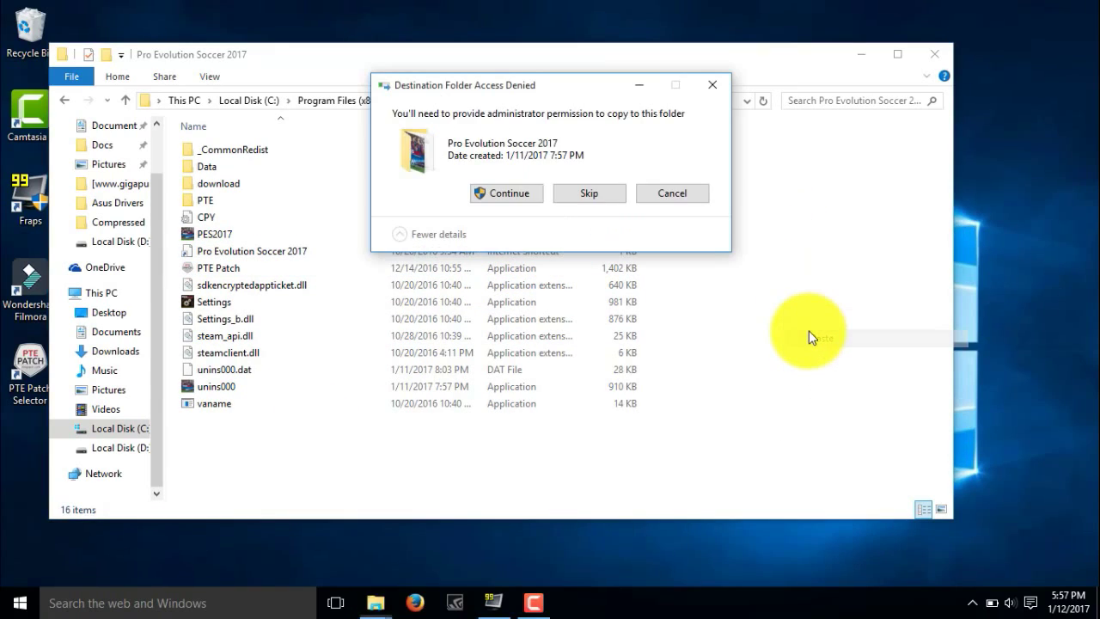
{"action": "left_click", "coordinate": [529, 193]}
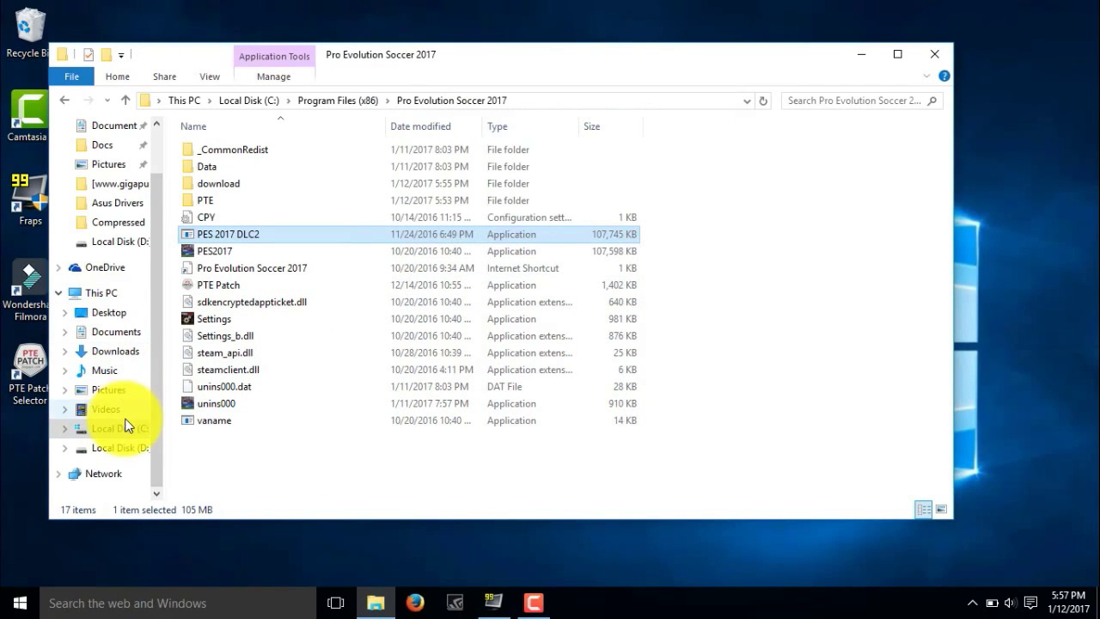
Copy dt80_200E_win.cpk from the dt80_200E_win folder within D:\Games\PTE Patch 3.1\bahan.Install.PTE.3.1 [BAGAS31]
{"action": "left_click", "coordinate": [58, 105]}
{"action": "left_click", "coordinate": [57, 104]}
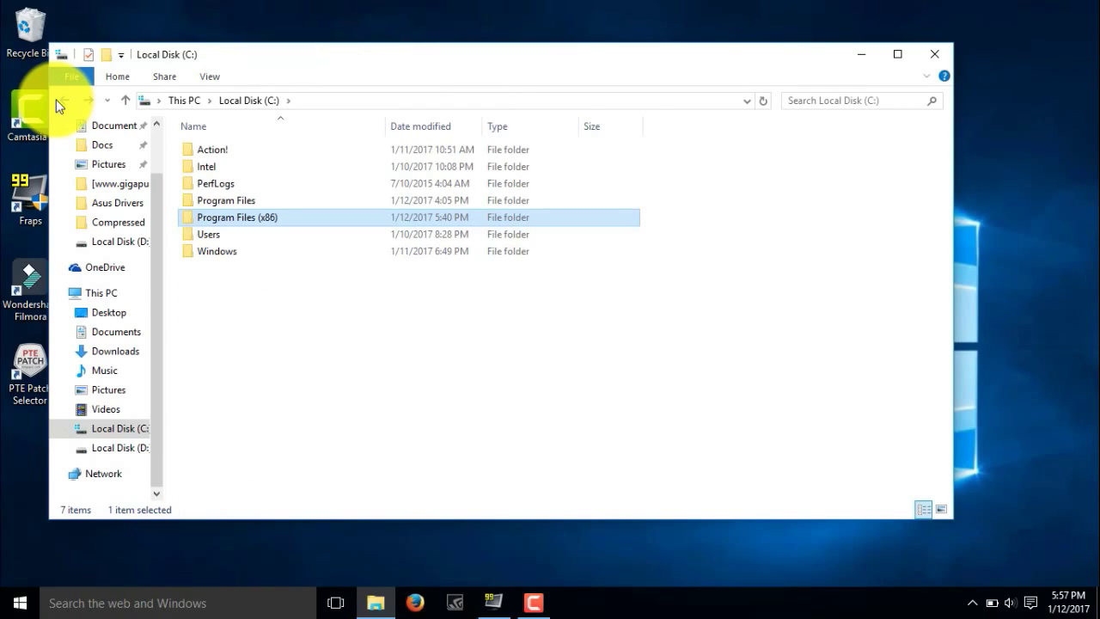
{"action": "left_click", "coordinate": [57, 104]}
{"action": "left_click", "coordinate": [58, 105]}
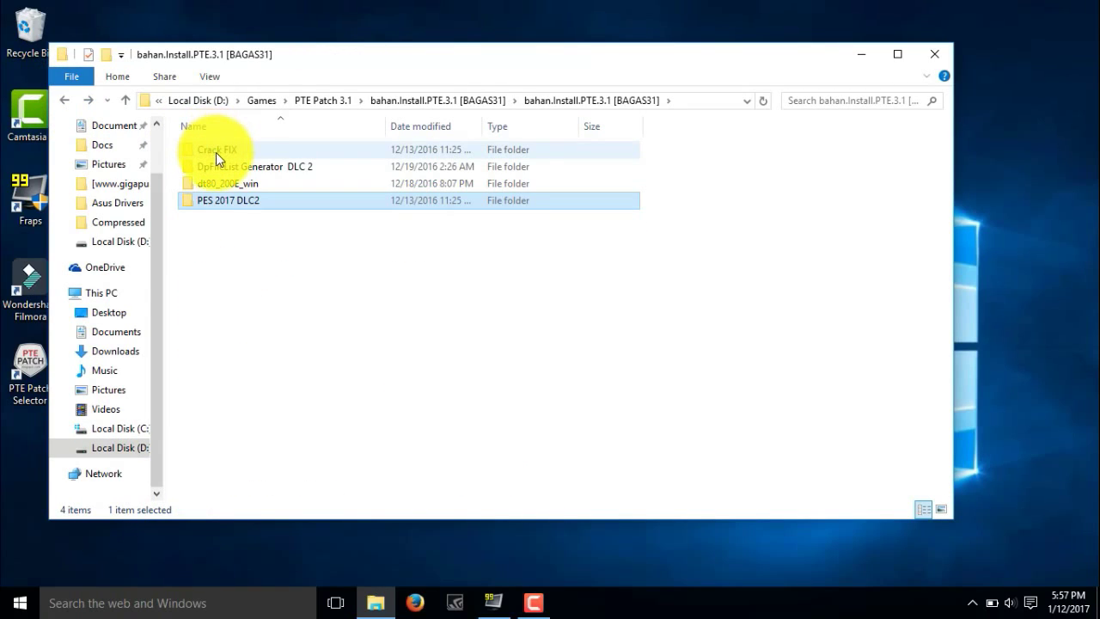
{"action": "double_click", "coordinate": [223, 182]}
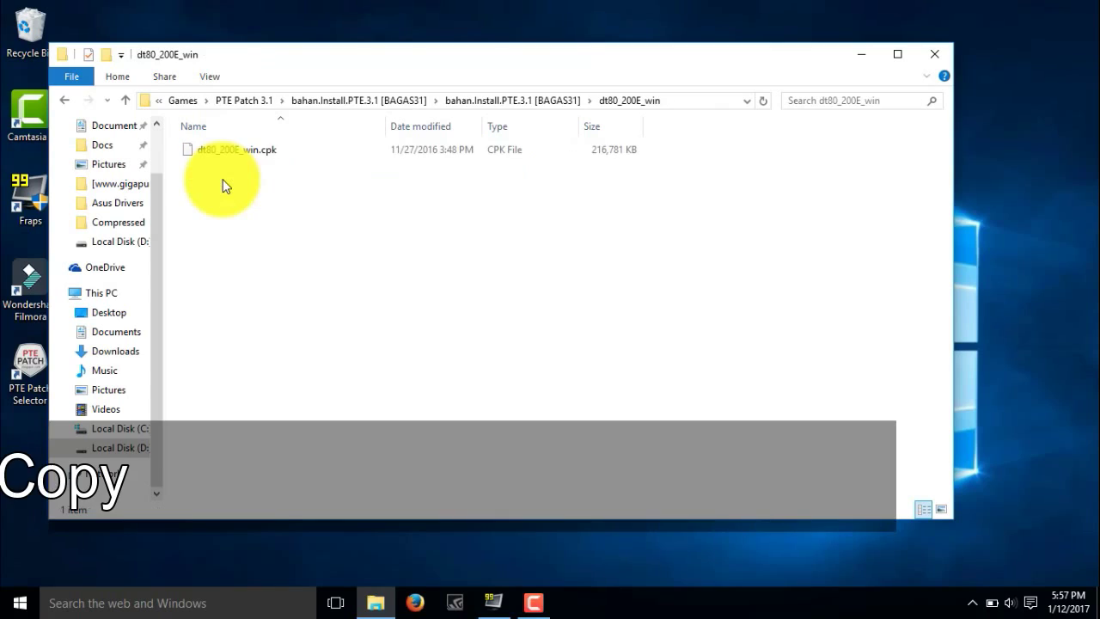
{"action": "left_click", "coordinate": [241, 155]}
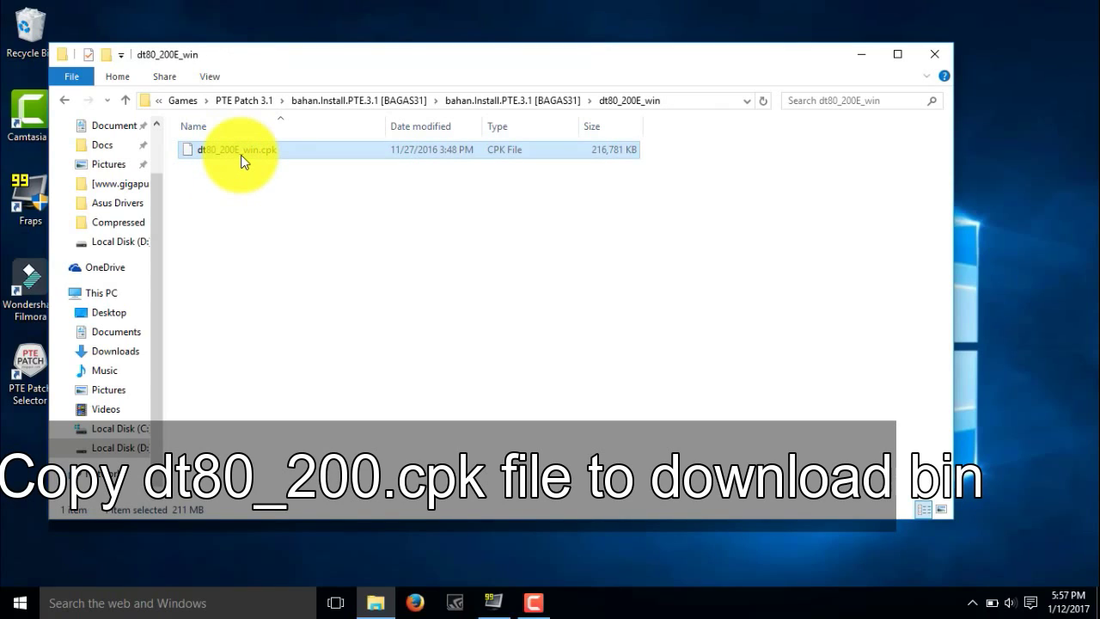
{"action": "right_click", "coordinate": [242, 156]}
{"action": "left_click", "coordinate": [318, 331]}
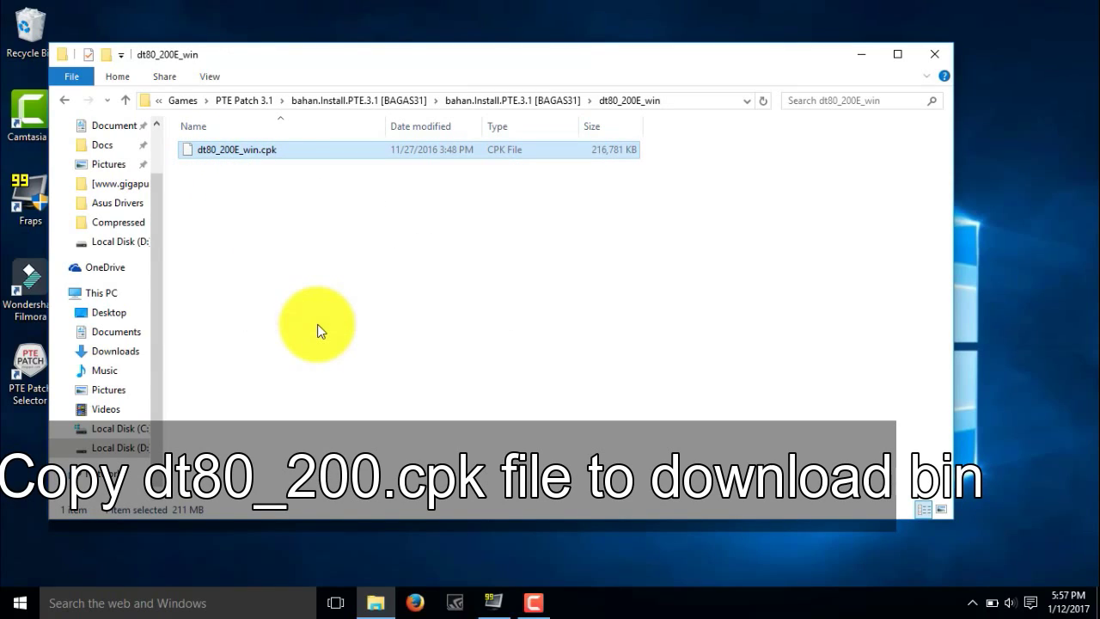
Paste dt80_200E_win.cpk into C:\Program Files (x86)\Pro Evolution Soccer 2017\download, replacing the existing file
{"action": "left_click", "coordinate": [133, 429]}
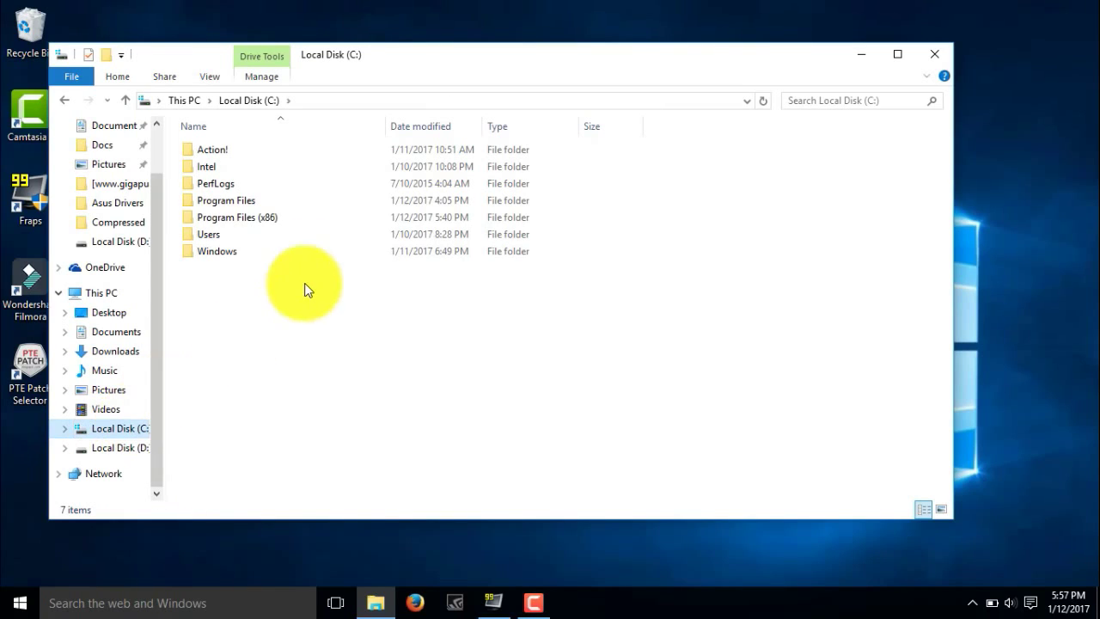
{"action": "left_click", "coordinate": [306, 217]}
{"action": "double_click", "coordinate": [307, 217]}
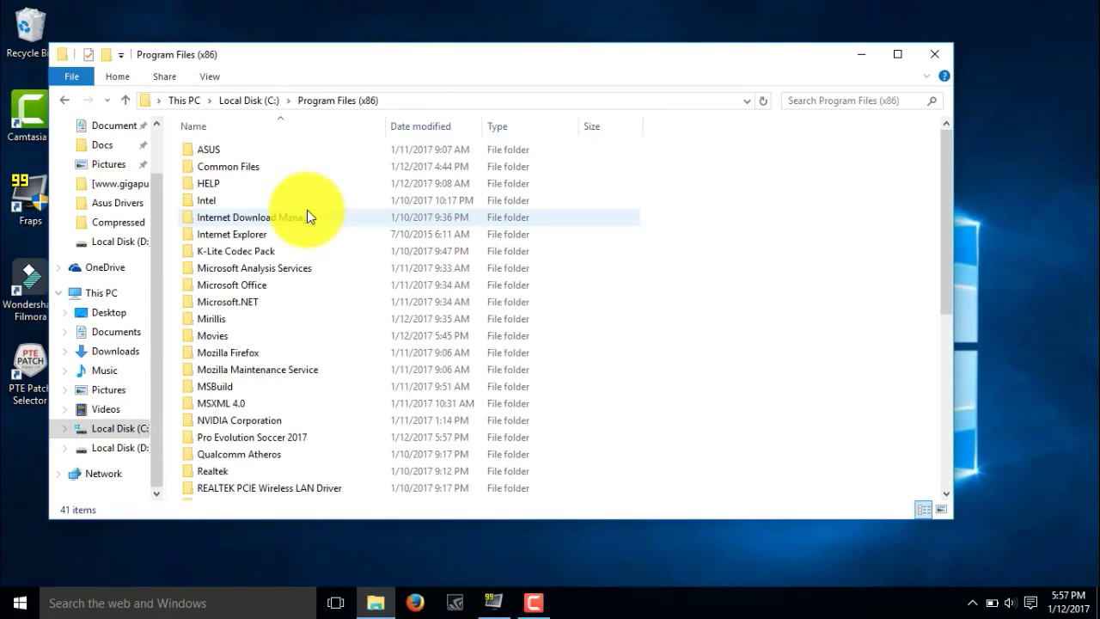
{"action": "double_click", "coordinate": [295, 434]}
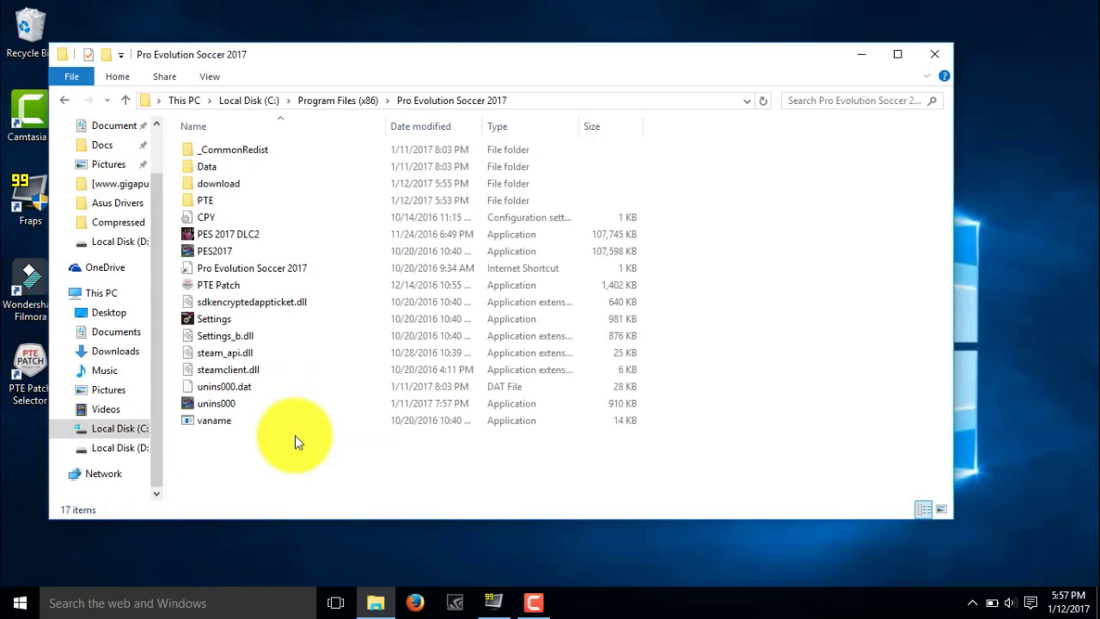
{"action": "double_click", "coordinate": [306, 184]}
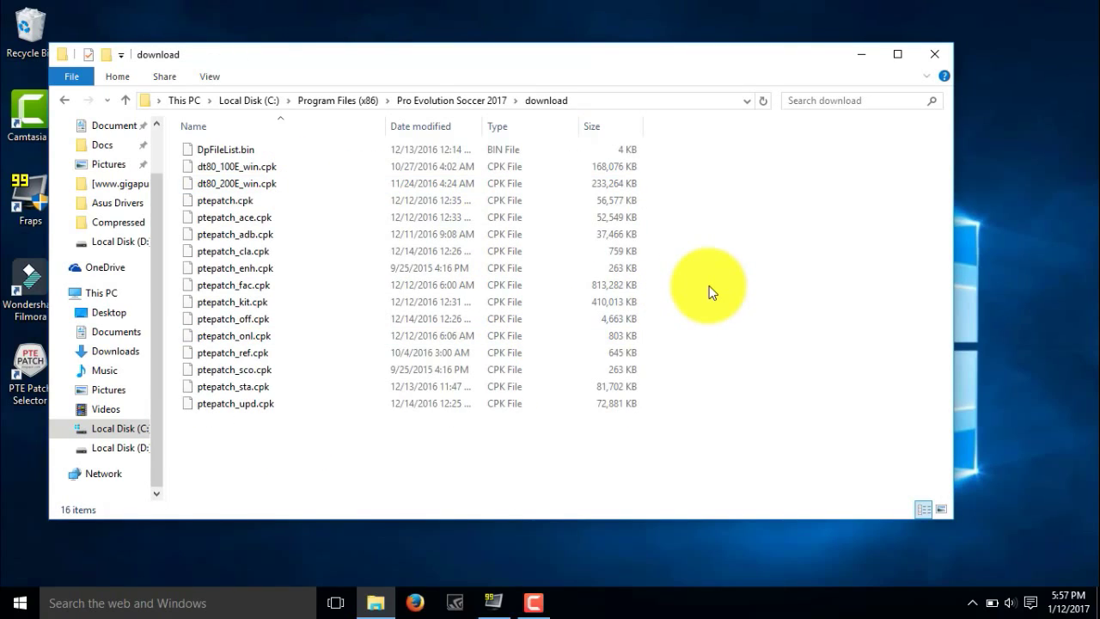
{"action": "right_click", "coordinate": [709, 292]}
{"action": "left_click", "coordinate": [735, 398]}
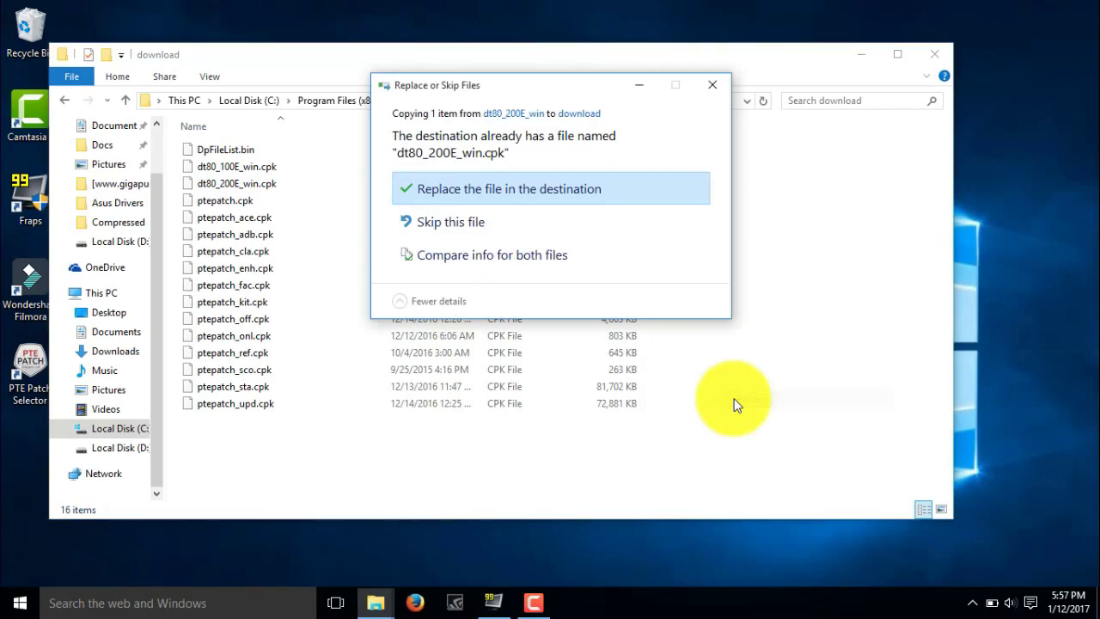
{"action": "left_click", "coordinate": [432, 191]}
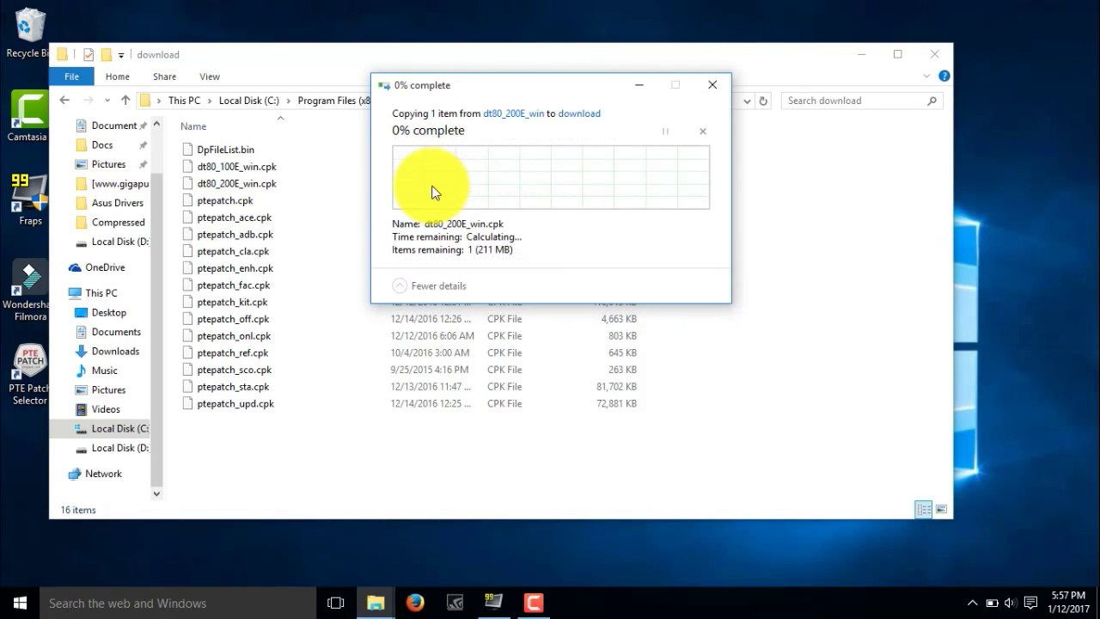
{"action": "left_click", "coordinate": [482, 194]}
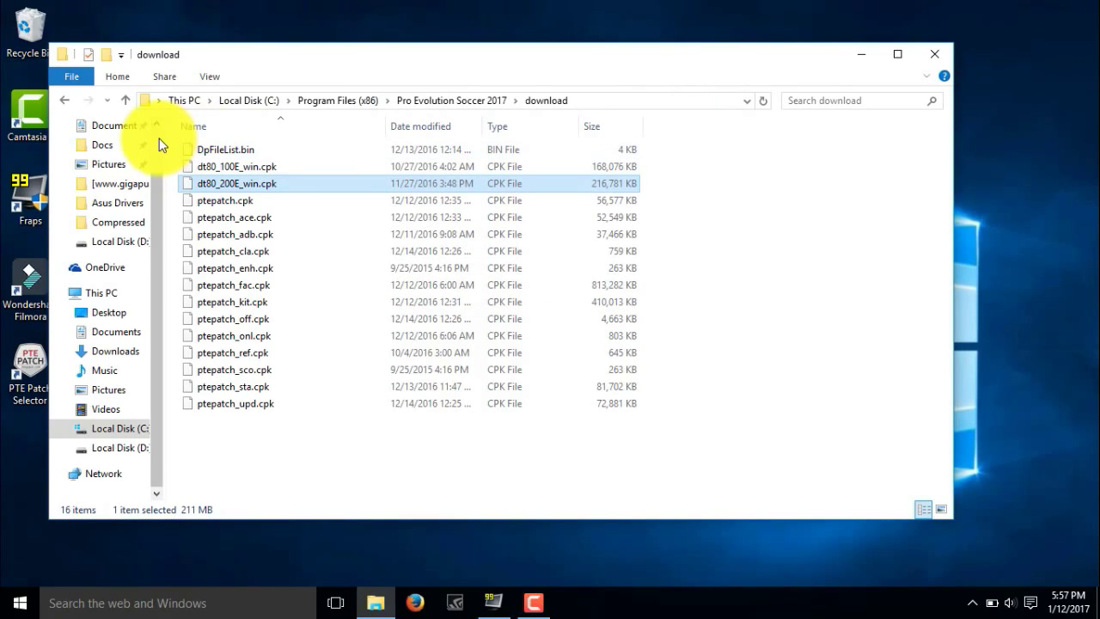
Run PES 2017 - DpFileList Generator as administrator from the DpFileList Generator DLC 2 folder and dismiss its missing-directory warning
{"action": "left_click", "coordinate": [63, 104]}
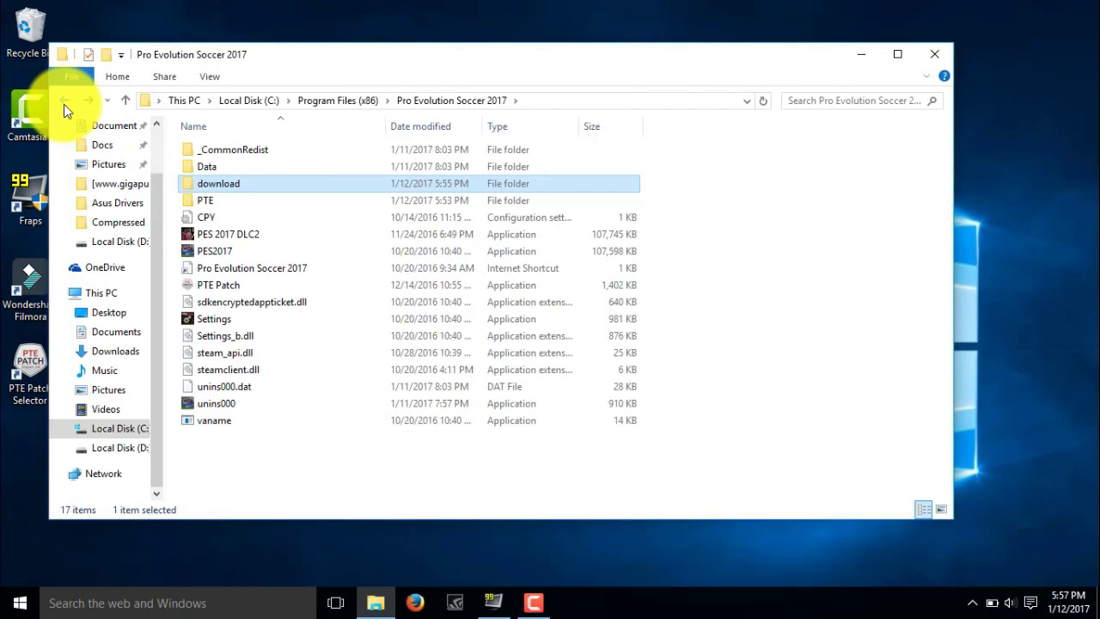
{"action": "left_click", "coordinate": [64, 103]}
{"action": "left_click", "coordinate": [64, 104]}
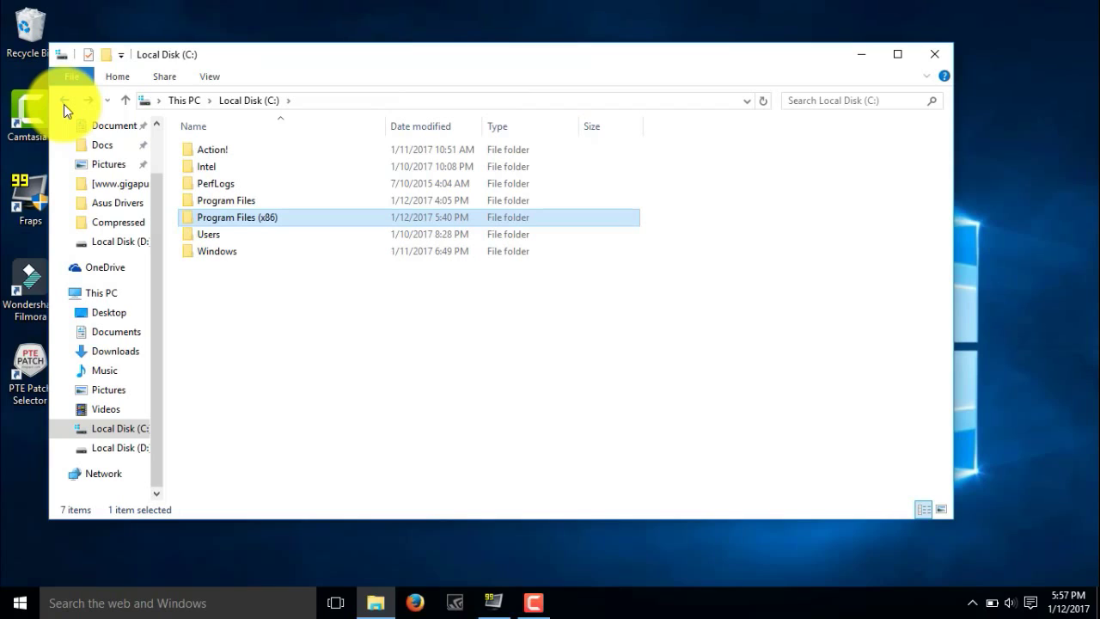
{"action": "left_click", "coordinate": [64, 104]}
{"action": "left_click", "coordinate": [64, 104]}
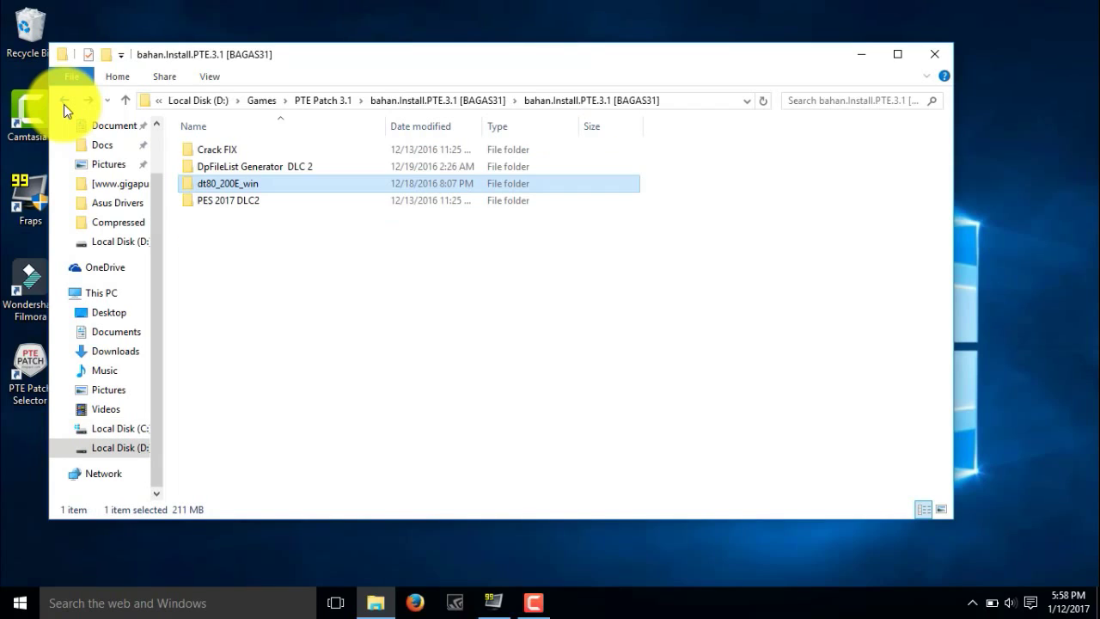
{"action": "double_click", "coordinate": [204, 168]}
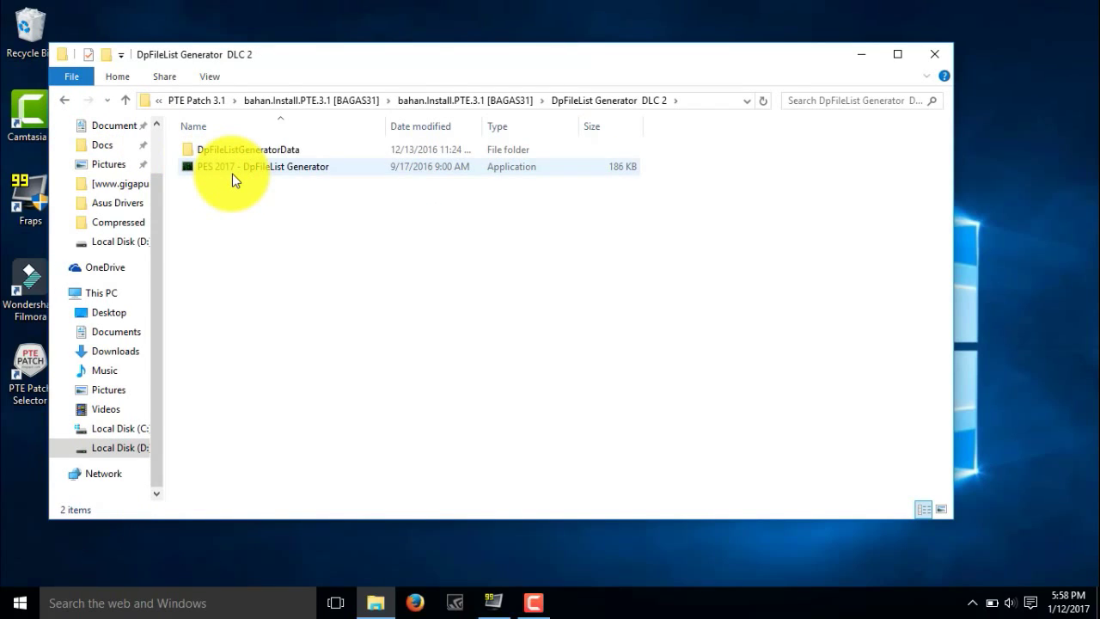
{"action": "left_click", "coordinate": [232, 174]}
{"action": "right_click", "coordinate": [232, 174]}
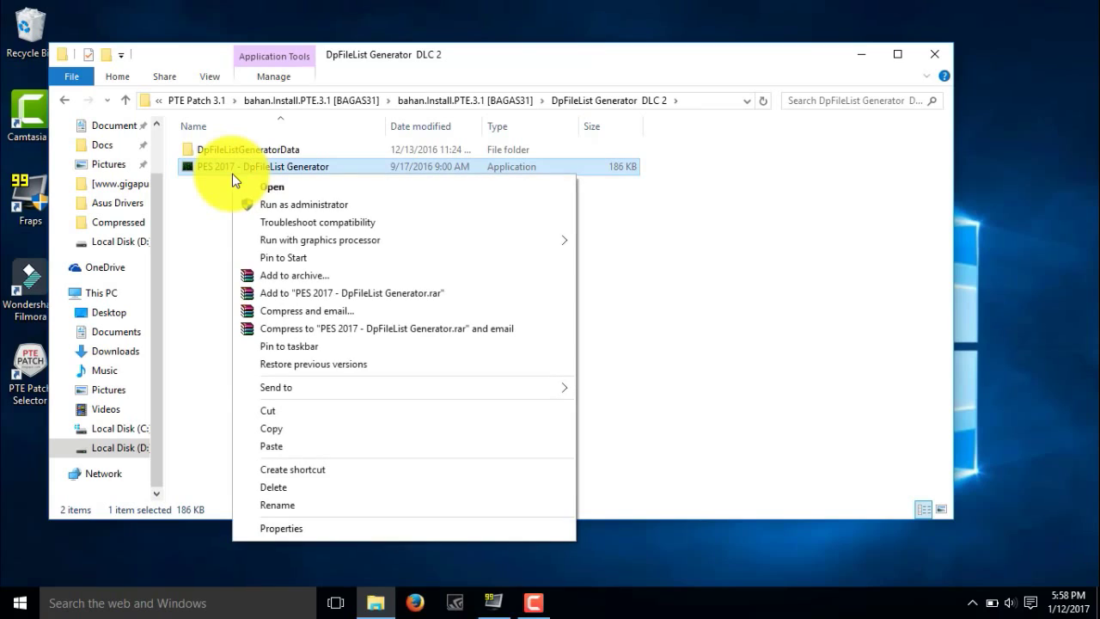
{"action": "left_click", "coordinate": [266, 207]}
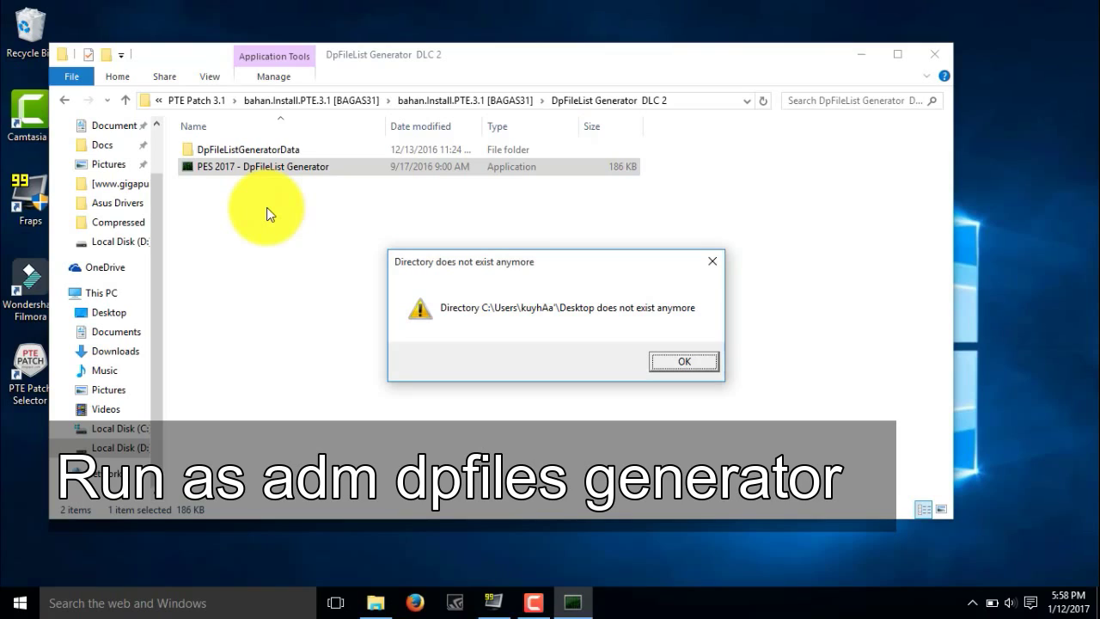
{"action": "left_click", "coordinate": [676, 364]}
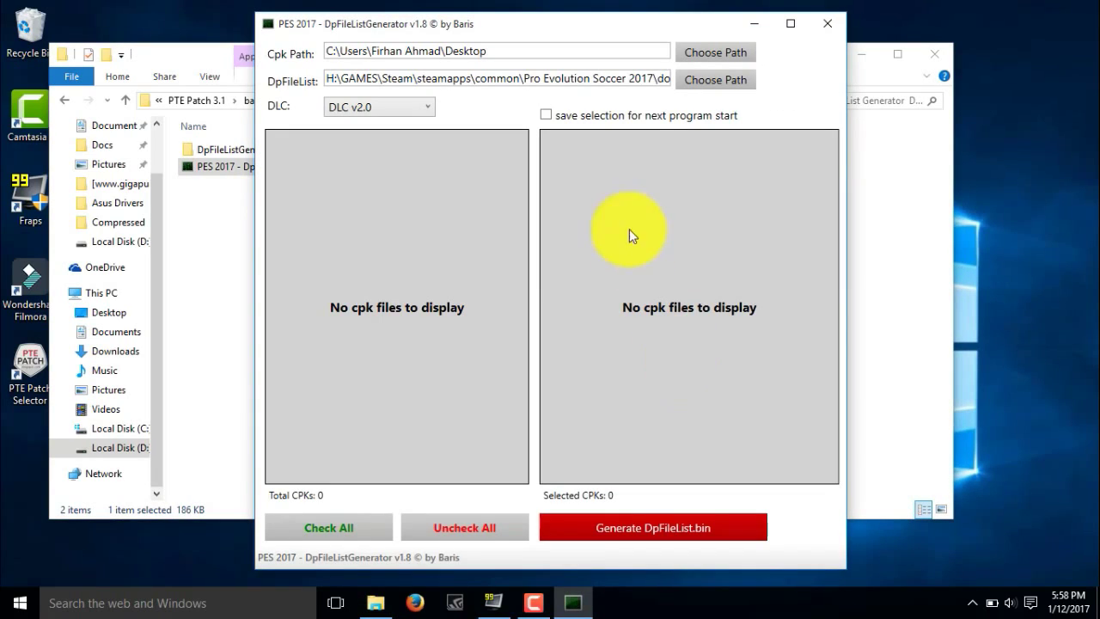
Set the Cpk Path to C:\Program Files (x86)\Pro Evolution Soccer 2017\download
{"action": "left_click", "coordinate": [696, 59]}
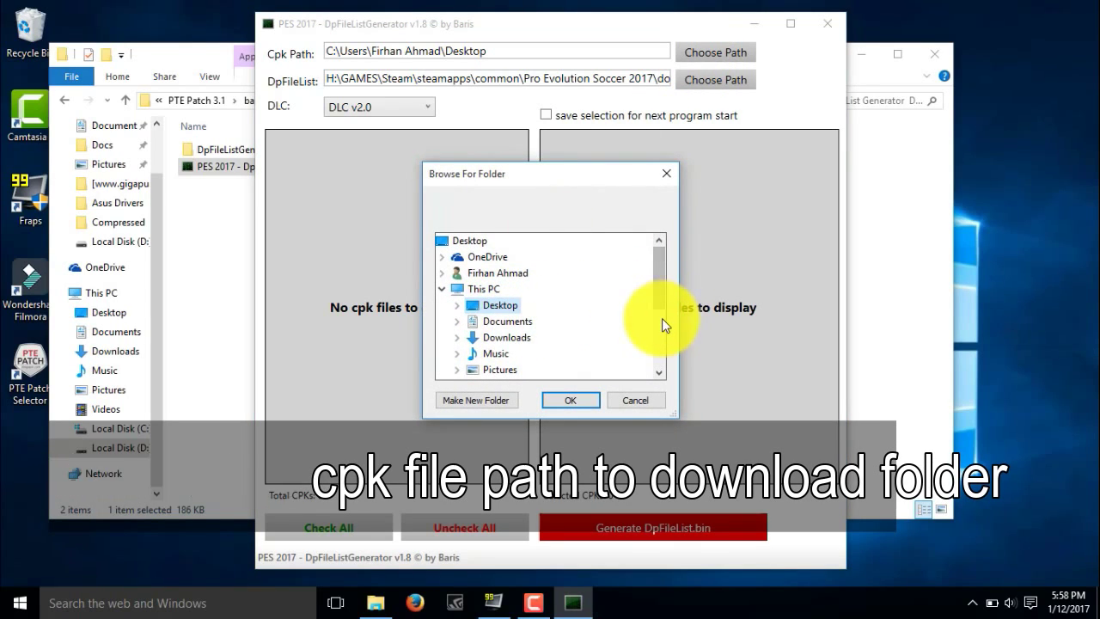
{"action": "left_click_drag", "start_coordinate": [661, 305], "coordinate": [658, 336]}
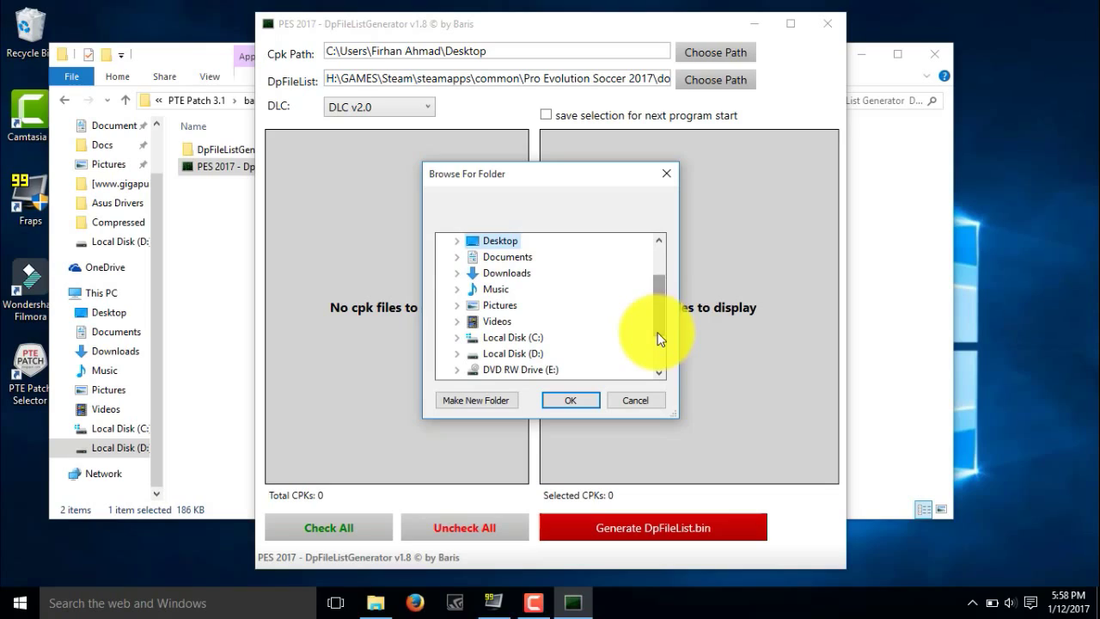
{"action": "double_click", "coordinate": [532, 337]}
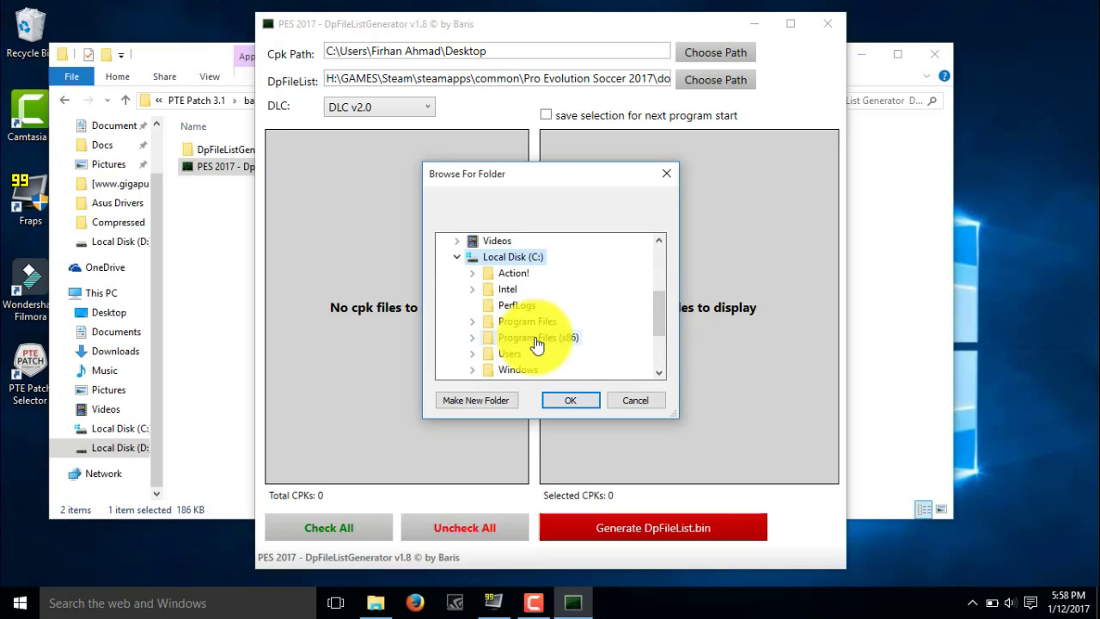
{"action": "double_click", "coordinate": [536, 338]}
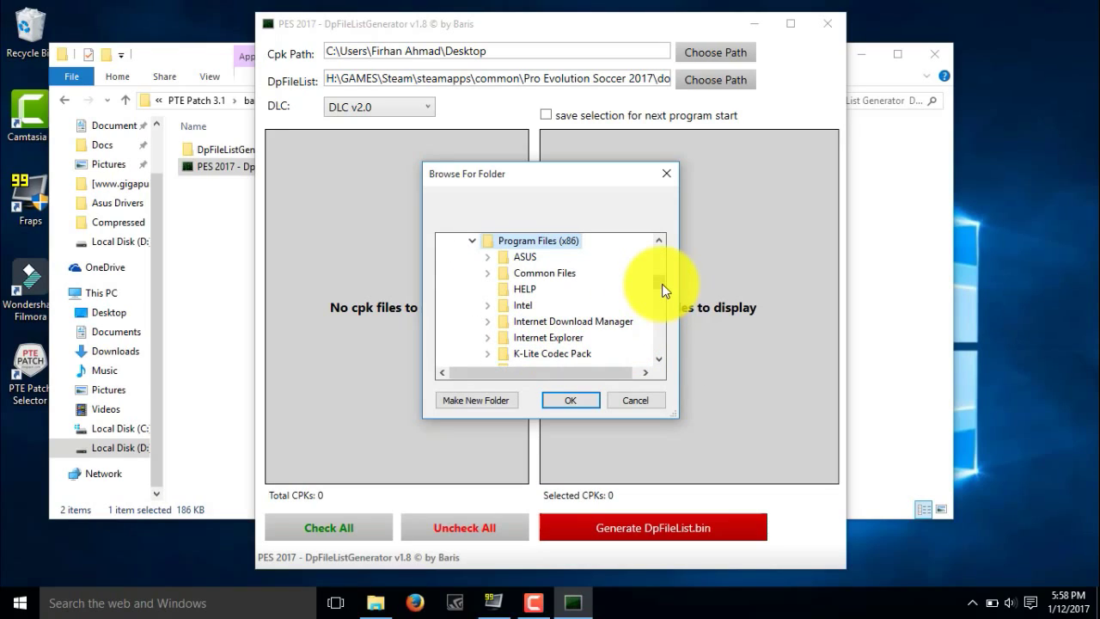
{"action": "left_click_drag", "start_coordinate": [661, 284], "coordinate": [662, 305]}
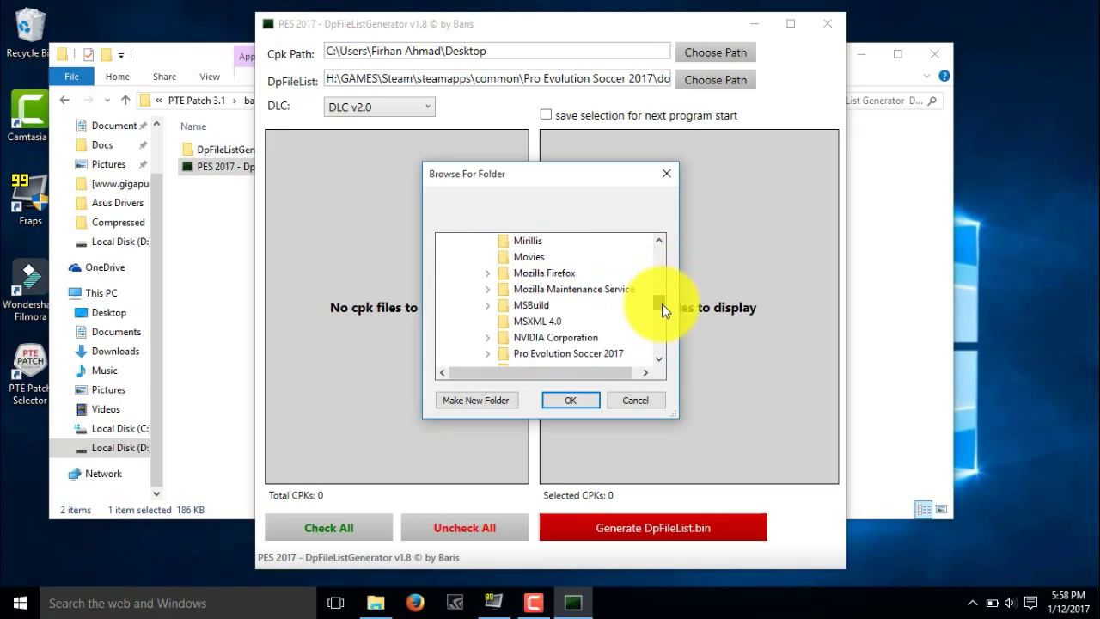
{"action": "double_click", "coordinate": [605, 353]}
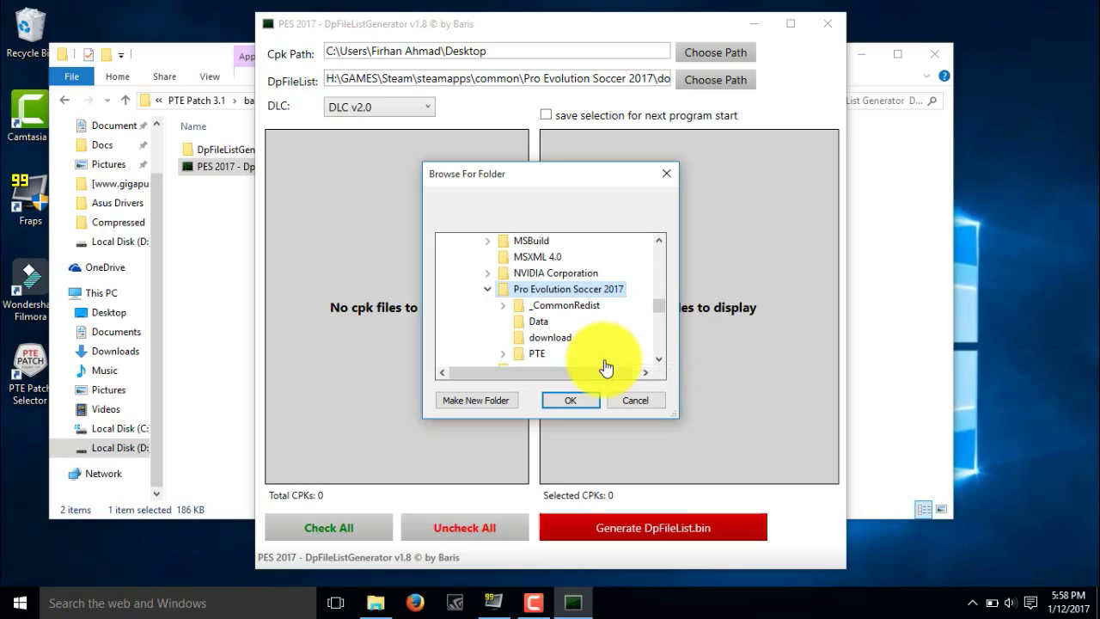
{"action": "left_click", "coordinate": [536, 339]}
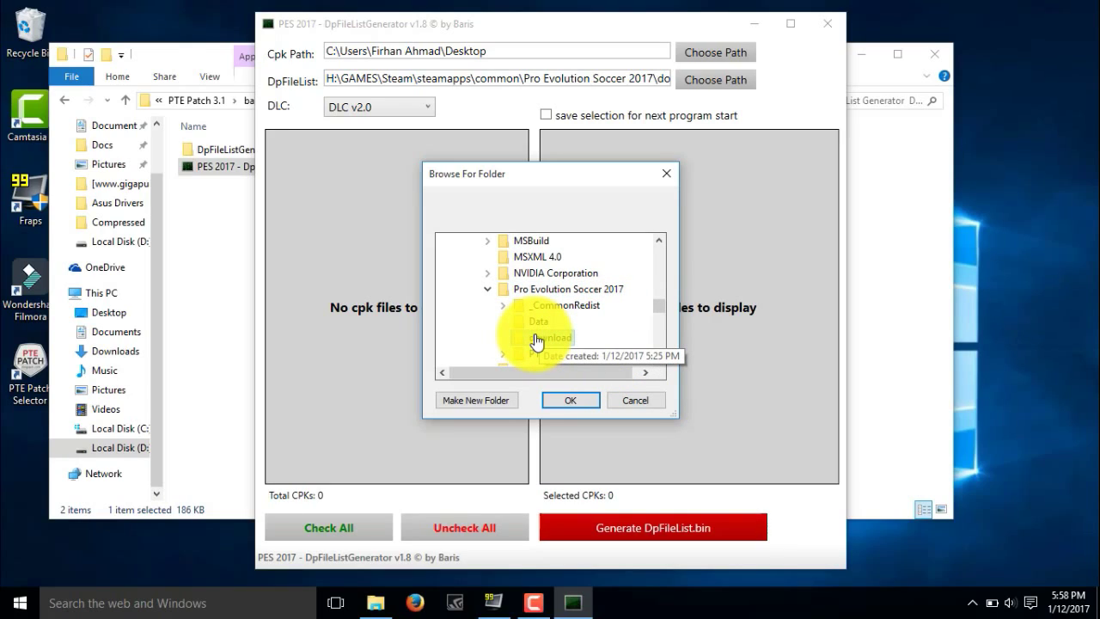
{"action": "left_click", "coordinate": [551, 397]}
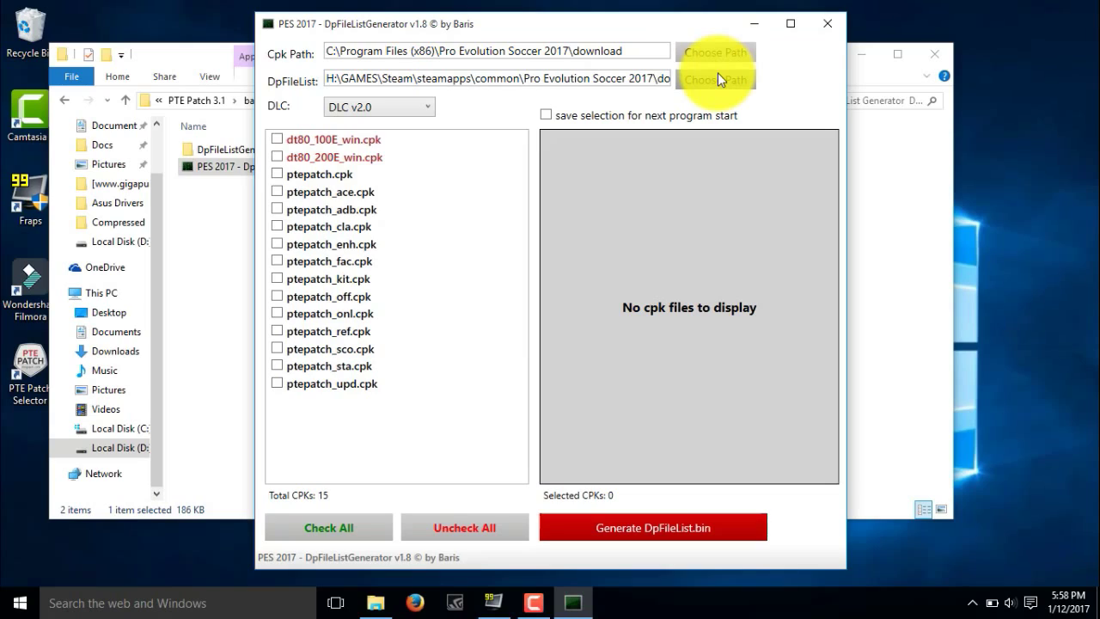
Keep DLC v2.0 chosen and check the cpk files from dt80_100E_win.cpk through ptepatch_sta.cpk, leaving ptepatch_onl.cpk unchecked
{"action": "left_click", "coordinate": [411, 110]}
{"action": "left_click", "coordinate": [411, 110]}
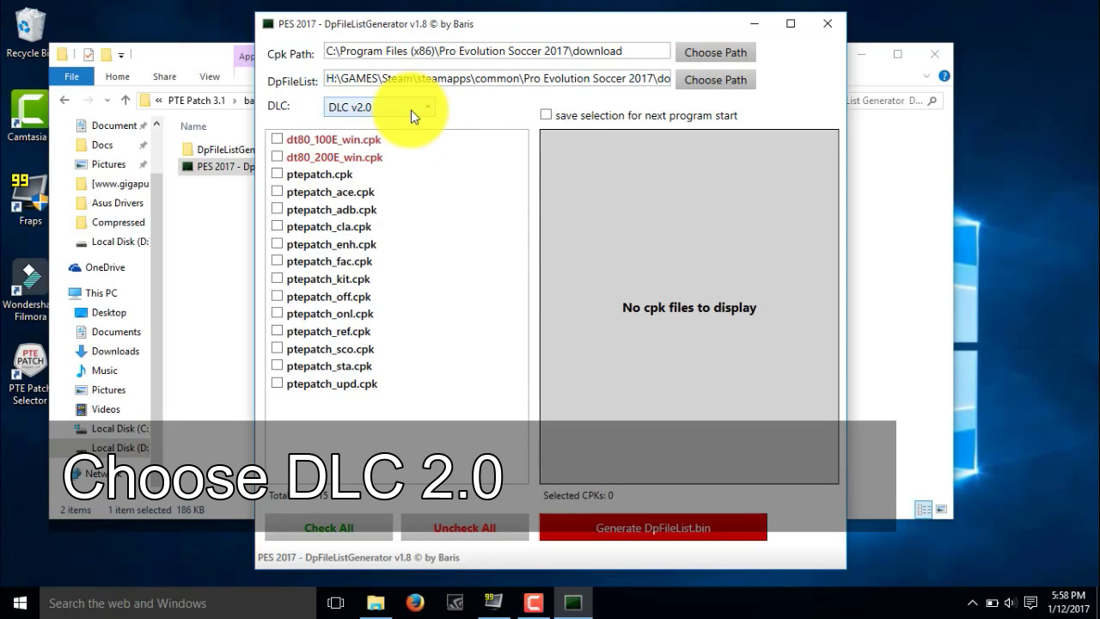
{"action": "left_click", "coordinate": [274, 140]}
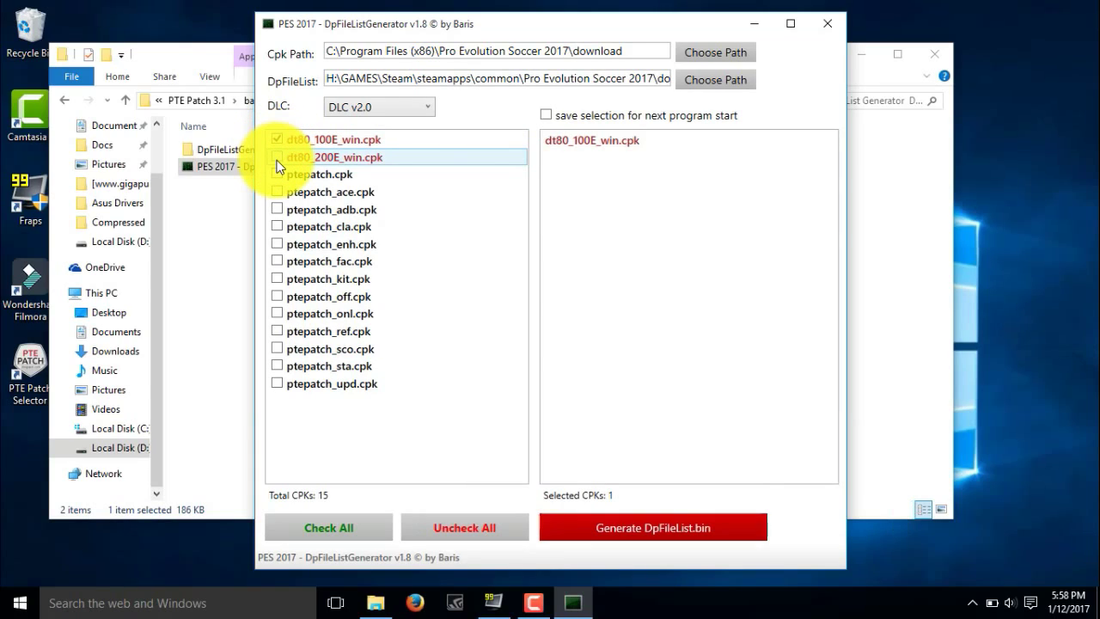
{"action": "left_click", "coordinate": [274, 157]}
{"action": "left_click", "coordinate": [277, 174]}
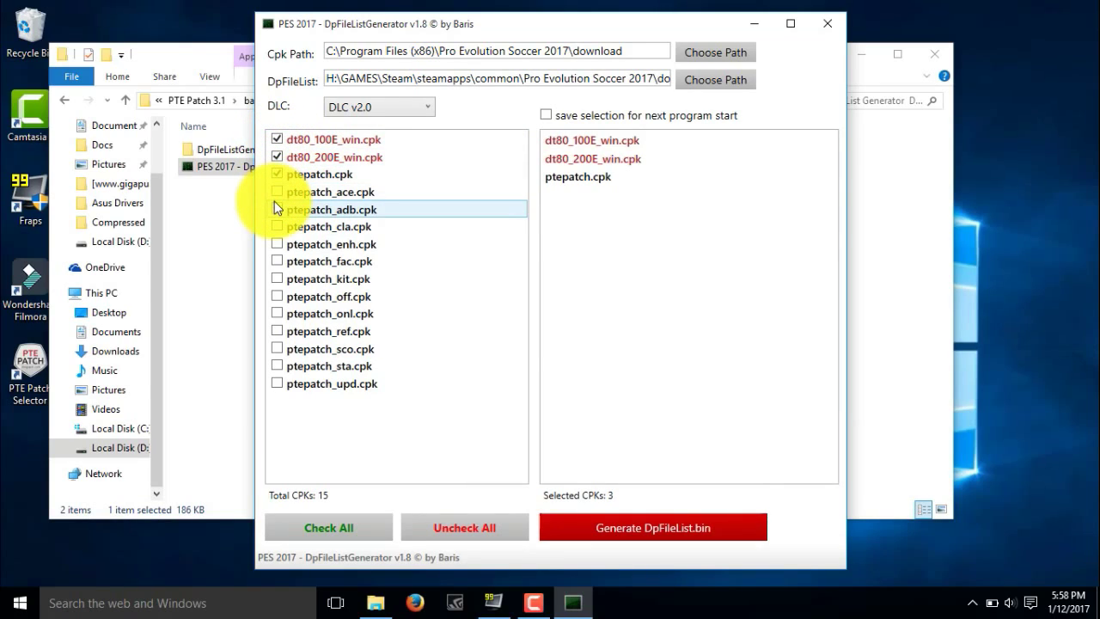
{"action": "left_click", "coordinate": [277, 194]}
{"action": "left_click", "coordinate": [277, 209]}
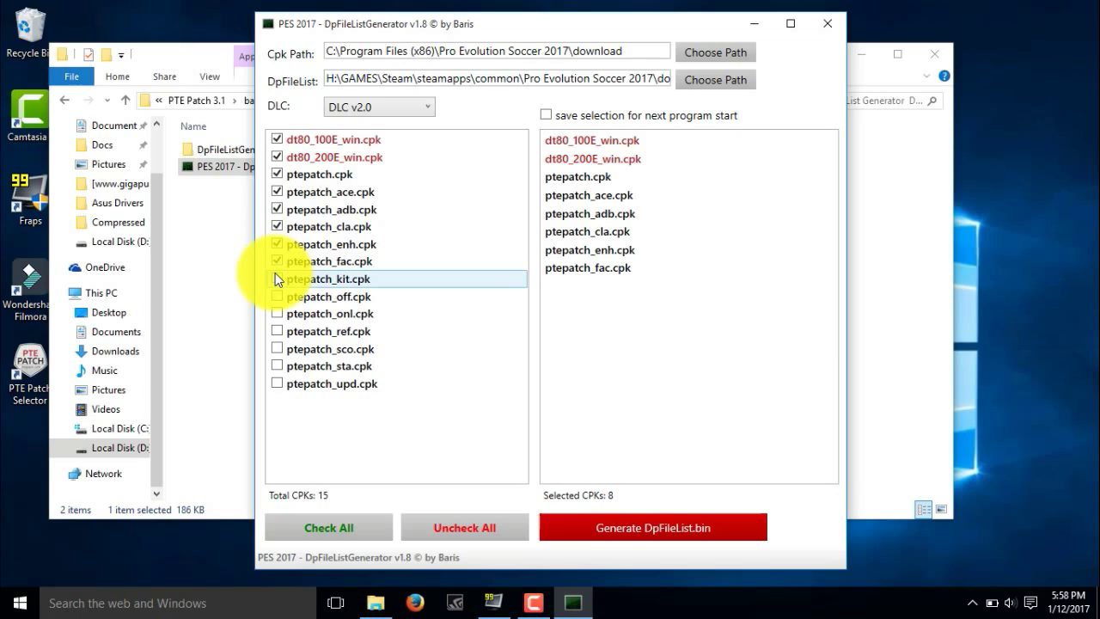
{"action": "left_click", "coordinate": [276, 277]}
{"action": "left_click", "coordinate": [277, 296]}
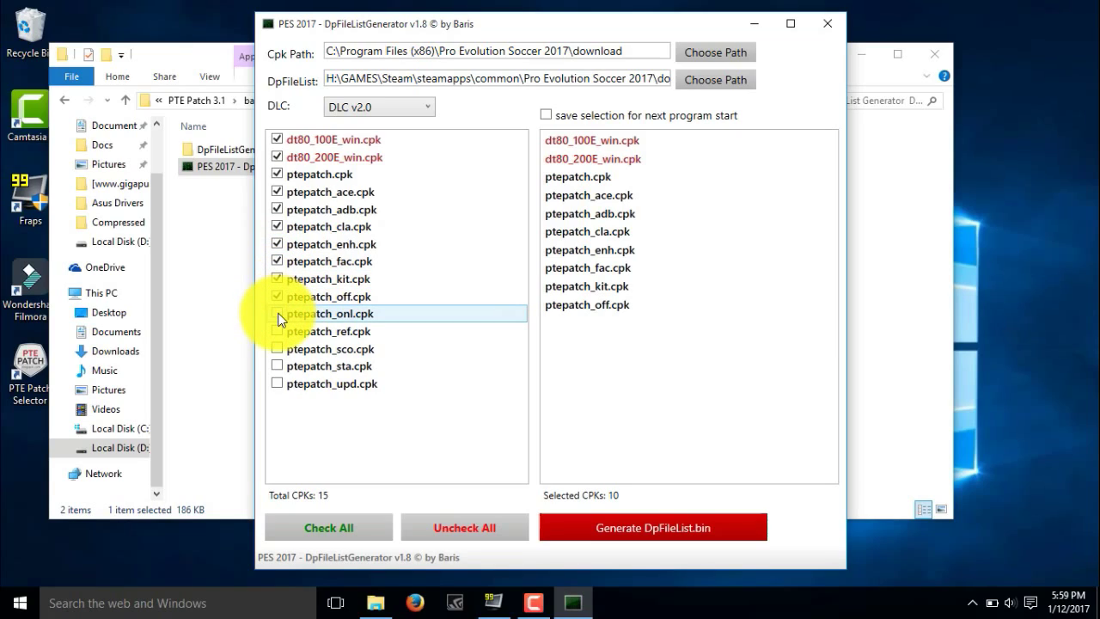
{"action": "left_click", "coordinate": [279, 316]}
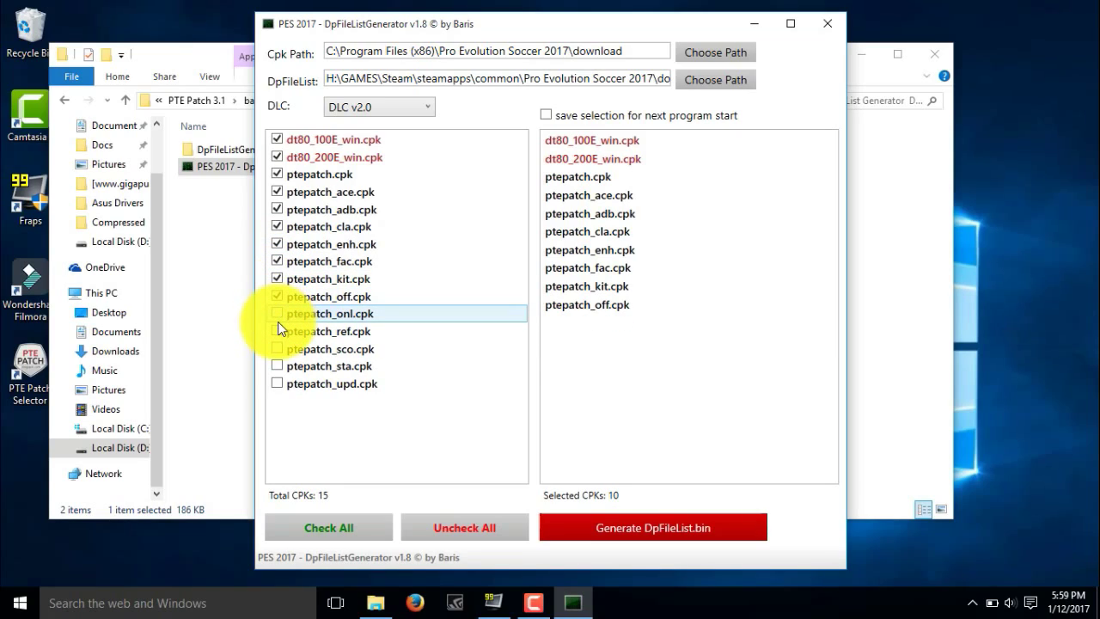
{"action": "left_click", "coordinate": [279, 346]}
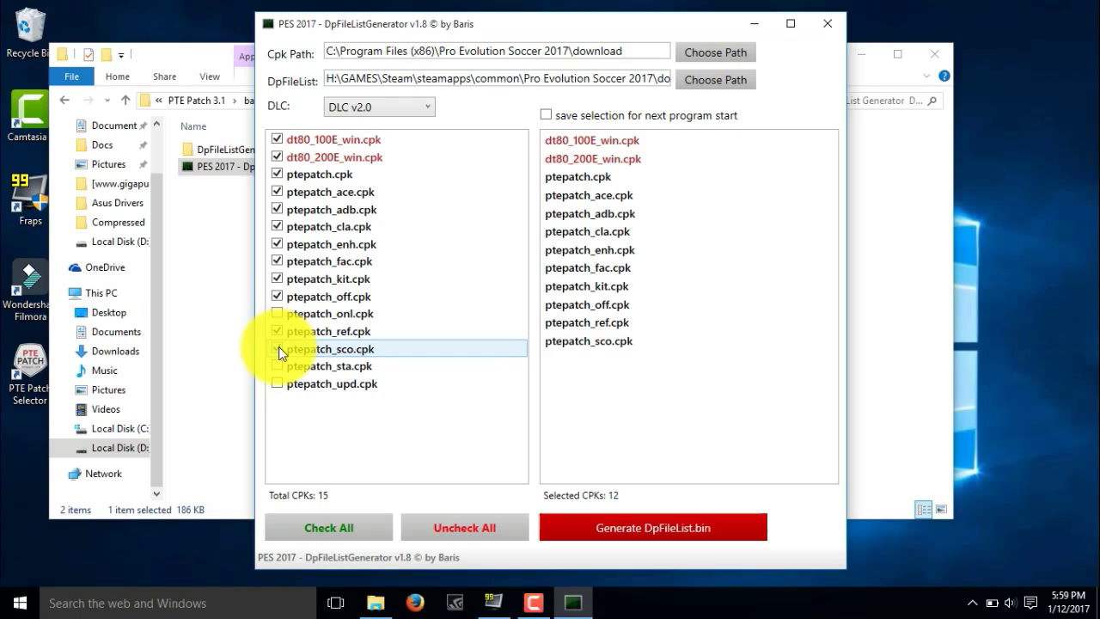
{"action": "left_click", "coordinate": [278, 370]}
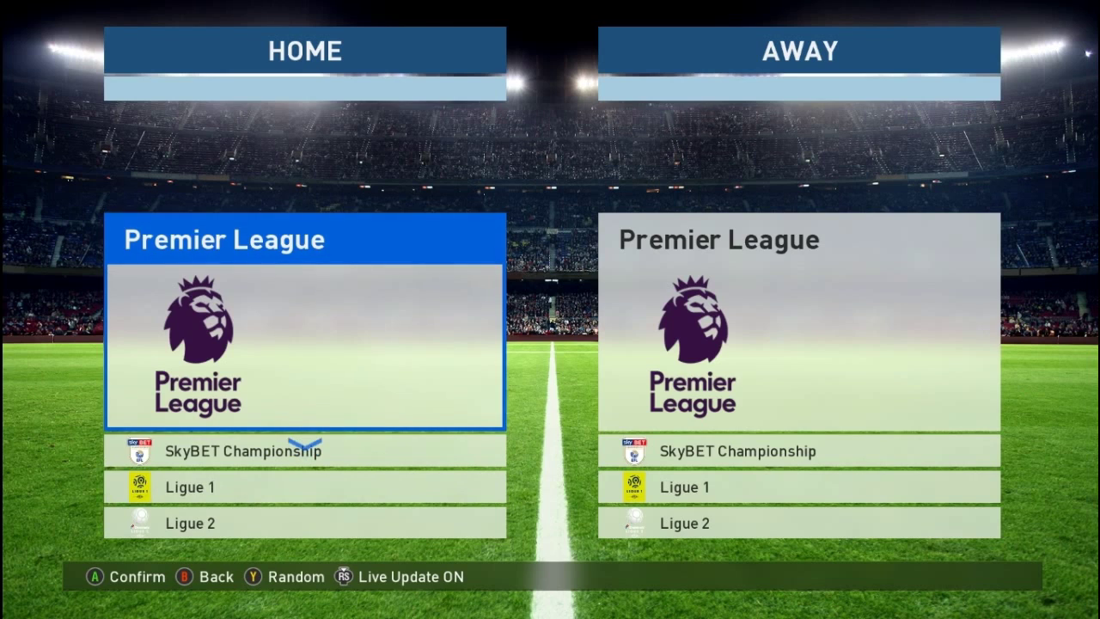
Choose Manchester United from the Premier League as the home team
{"action": "key", "text": "Return"}
{"action": "key", "text": "Down"}
{"action": "key", "text": "Up"}
{"action": "key", "text": "Page_Up"}
{"action": "key", "text": "Up"}
{"action": "key", "text": "Down"}
{"action": "key", "text": "Down"}
{"action": "key", "text": "Down"}
{"action": "key", "text": "Down"}
{"action": "key", "text": "Down"}
{"action": "key", "text": "Down"}
{"action": "key", "text": "Down"}
{"action": "key", "text": "Down"}
{"action": "key", "text": "Down"}
{"action": "key", "text": "Down"}
{"action": "key", "text": "Down"}
{"action": "key", "text": "Down"}
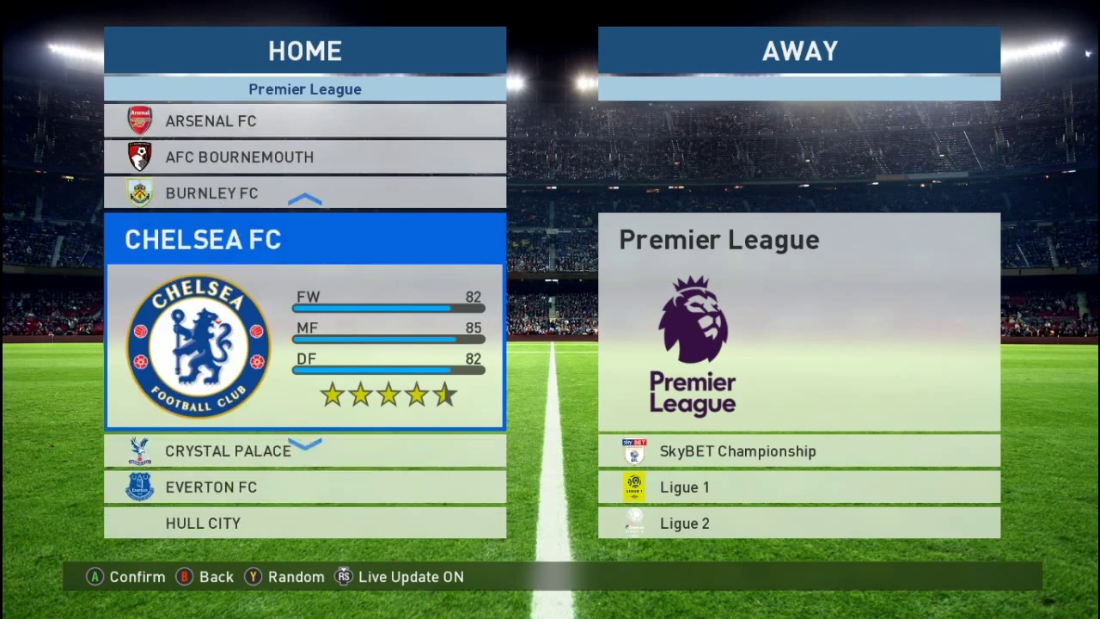
{"action": "key", "text": "Up"}
{"action": "key", "text": "Up"}
{"action": "key", "text": "Return"}
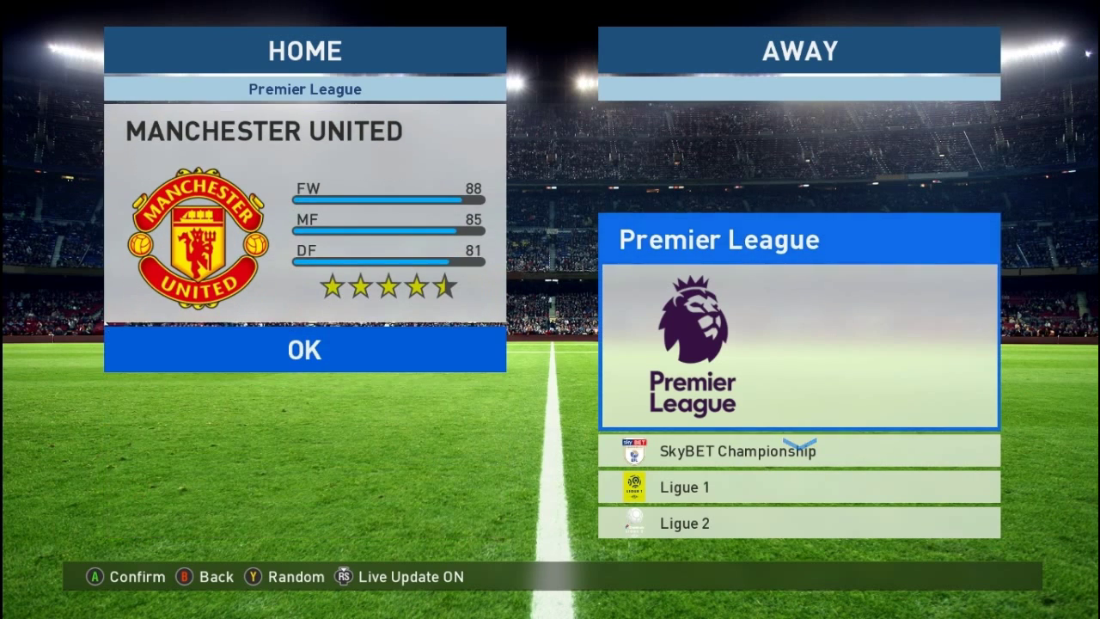
Choose Chelsea FC from the Premier League as the away team and confirm the matchup
{"action": "key", "text": "Down"}
{"action": "key", "text": "Up"}
{"action": "key", "text": "Return"}
{"action": "key", "text": "Down"}
{"action": "key", "text": "Up"}
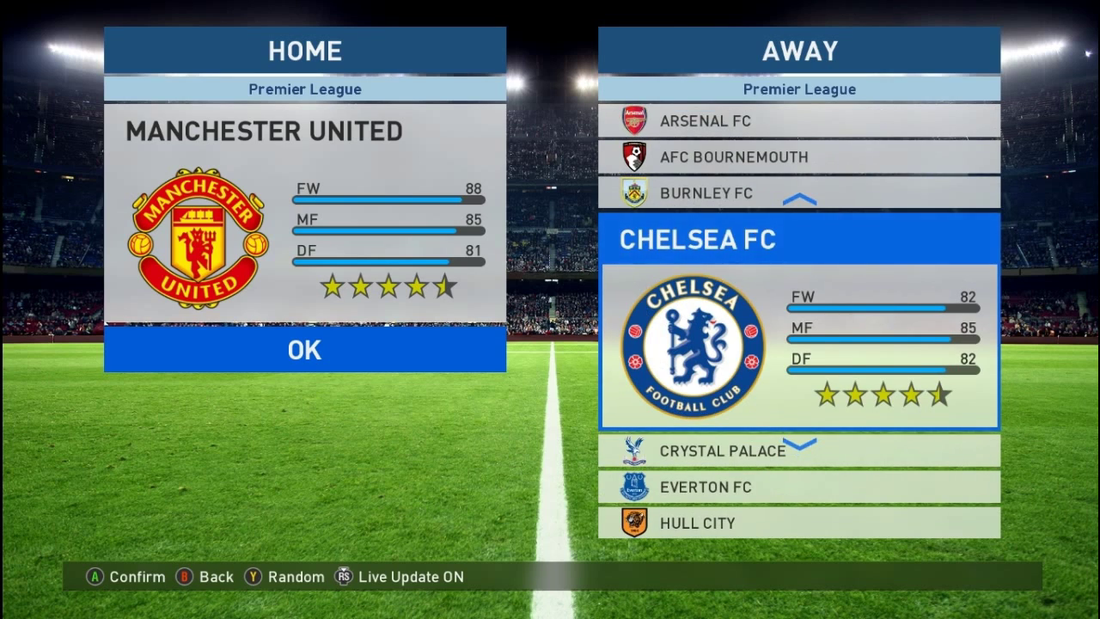
{"action": "key", "text": "Return"}
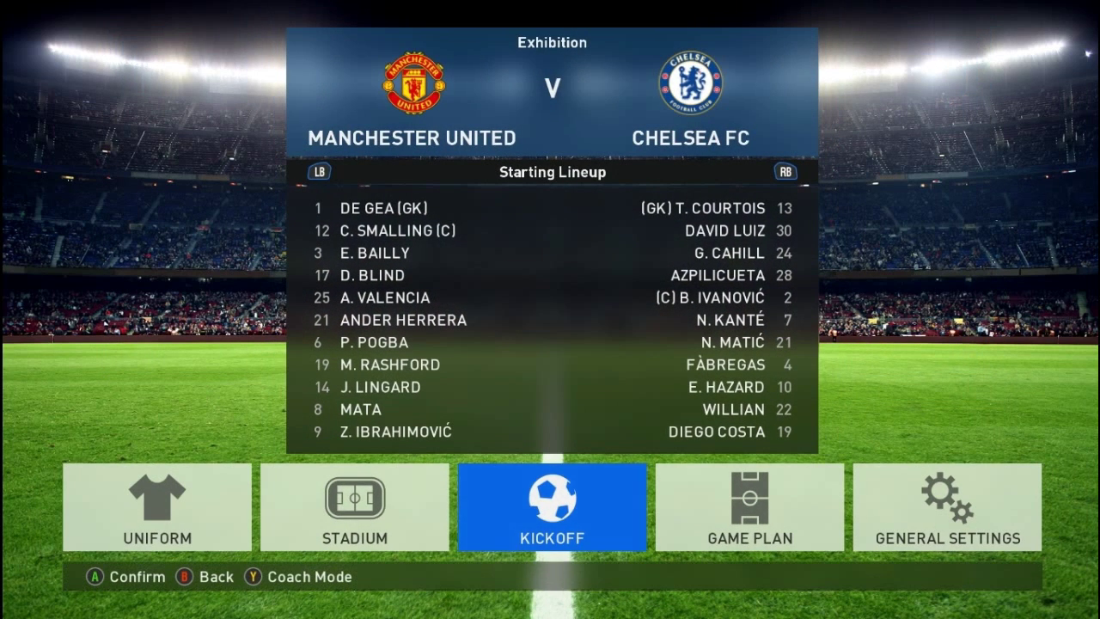
Examine the game plan with both teams' formations and substitutes, then return to the match menu
{"action": "key", "text": "Right"}
{"action": "key", "text": "Return"}
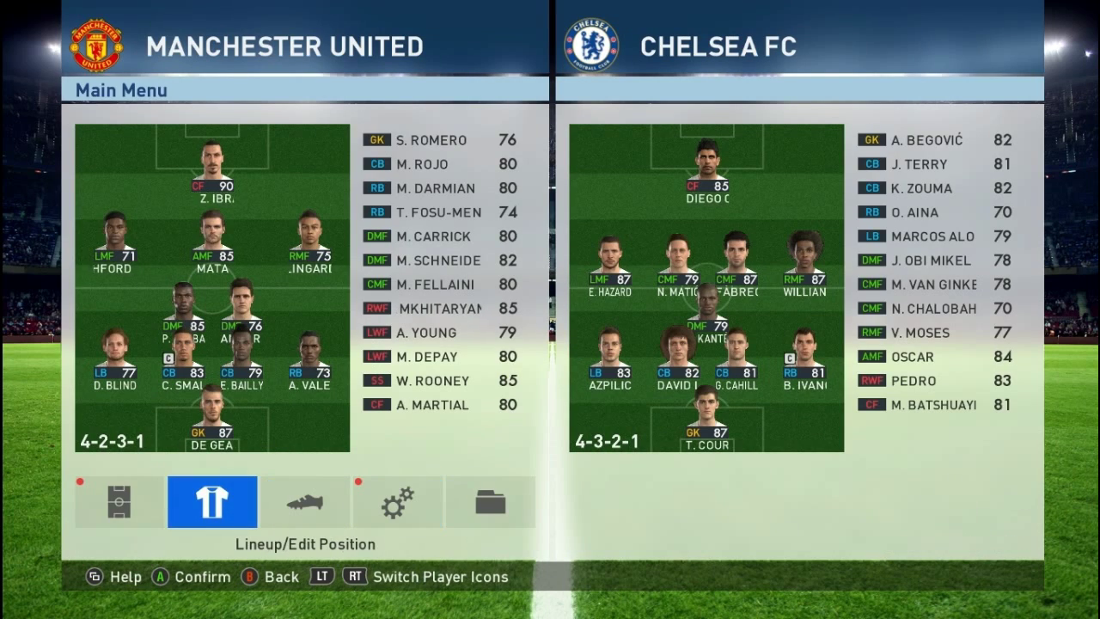
{"action": "key", "text": "Escape"}
Kick off the exhibition match between Manchester United and Chelsea FC
{"action": "key", "text": "Left"}
{"action": "key", "text": "Left"}
{"action": "key", "text": "Left"}
{"action": "key", "text": "Right"}
{"action": "key", "text": "Right"}
{"action": "key", "text": "Return"}
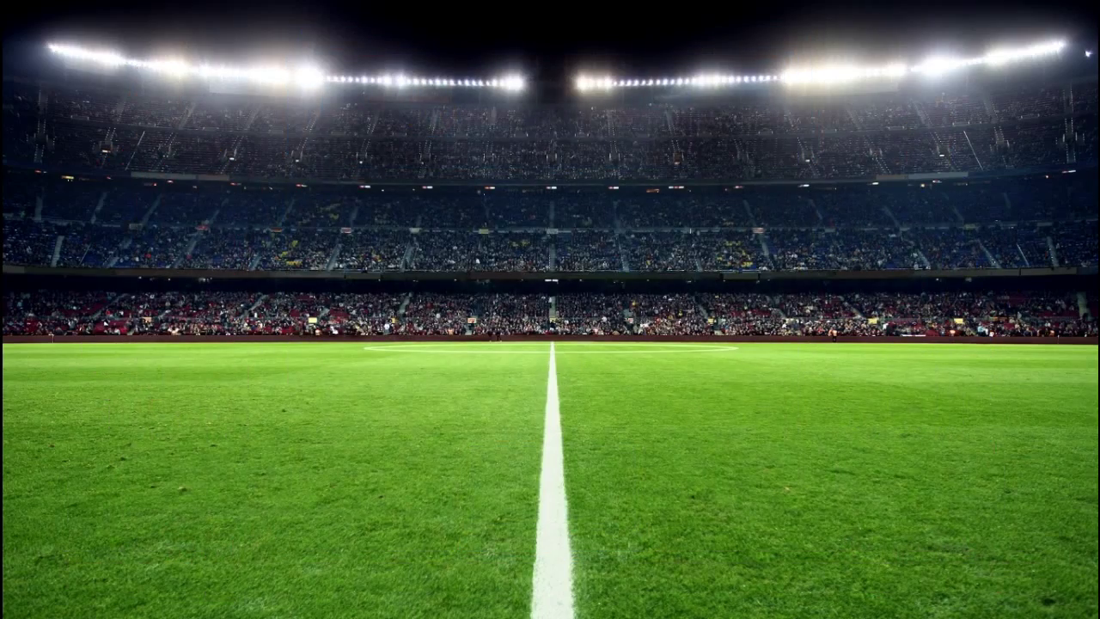